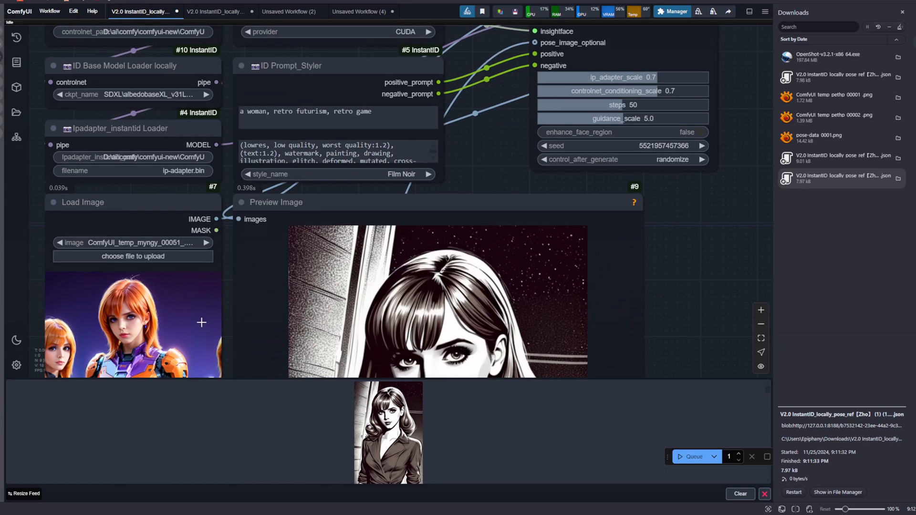
Step: Run the InstantID workflow once with the currently loaded face and pose reference images
scroll(229, 256, "down", 4)
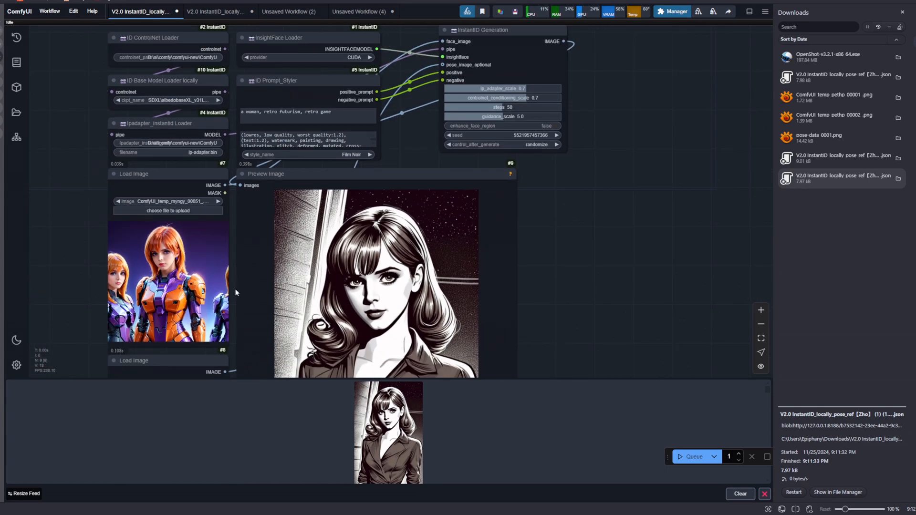
scroll(230, 270, "down", 2)
scroll(234, 246, "down", 4)
left_click_drag(140, 296, 158, 280)
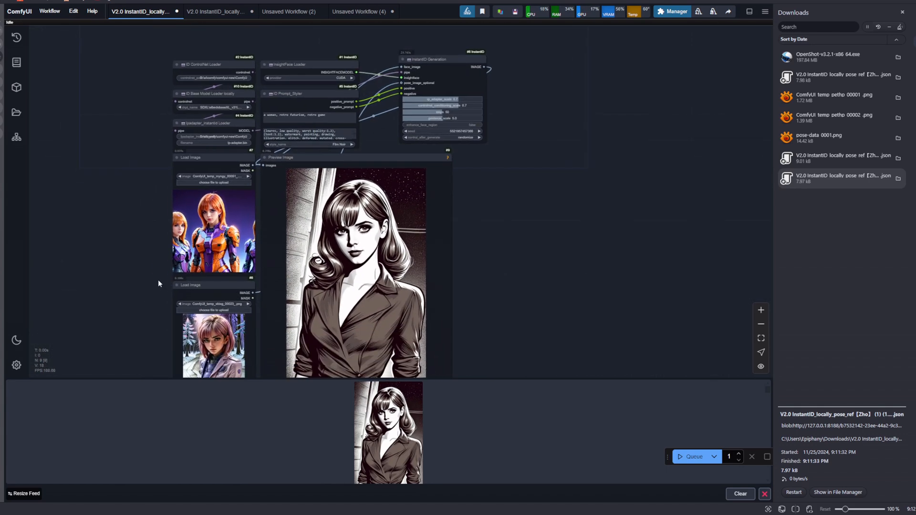
scroll(127, 214, "up", 1)
left_click_drag(127, 213, 168, 219)
scroll(169, 221, "down", 2)
scroll(168, 221, "down", 1)
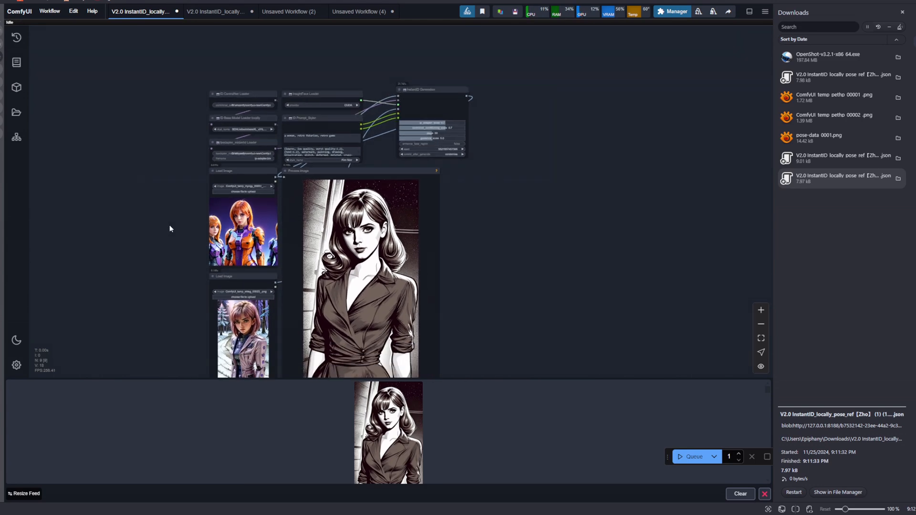
left_click_drag(481, 284, 554, 265)
scroll(552, 261, "up", 2)
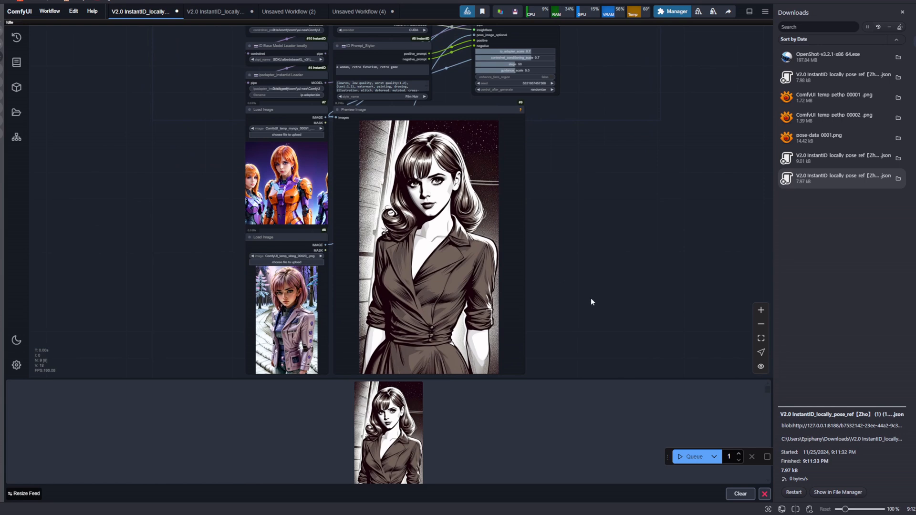
left_click(691, 456)
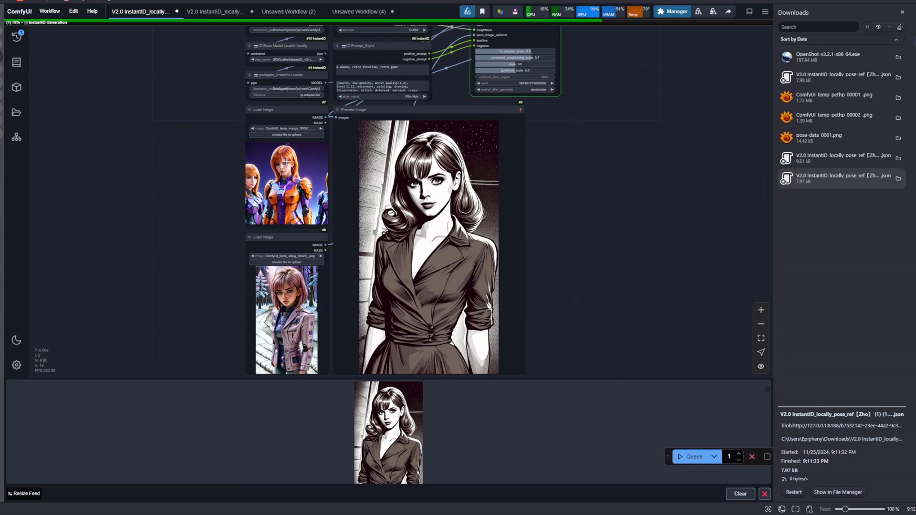
Step: Load the pose skeleton image pose-data_0001 into the second Load Image node as the pose reference
scroll(285, 159, "up", 3)
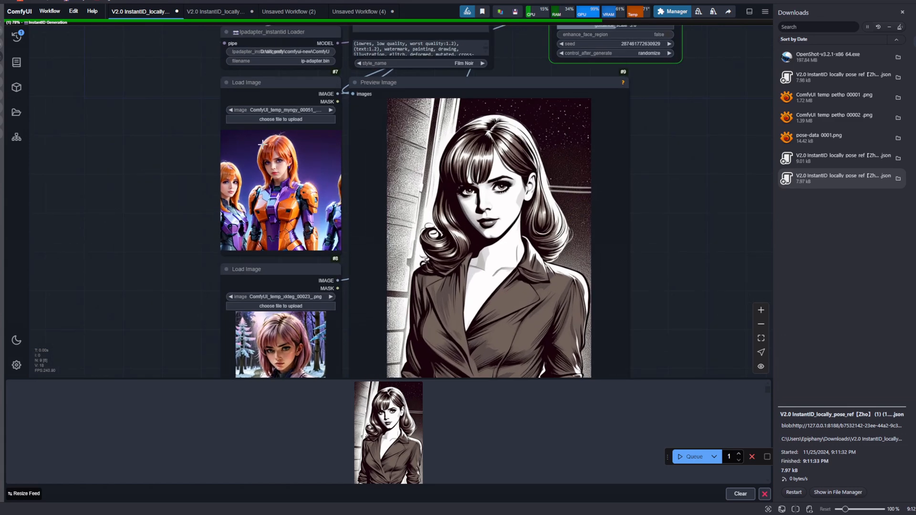
left_click(262, 143)
left_click_drag(701, 121, 725, 272)
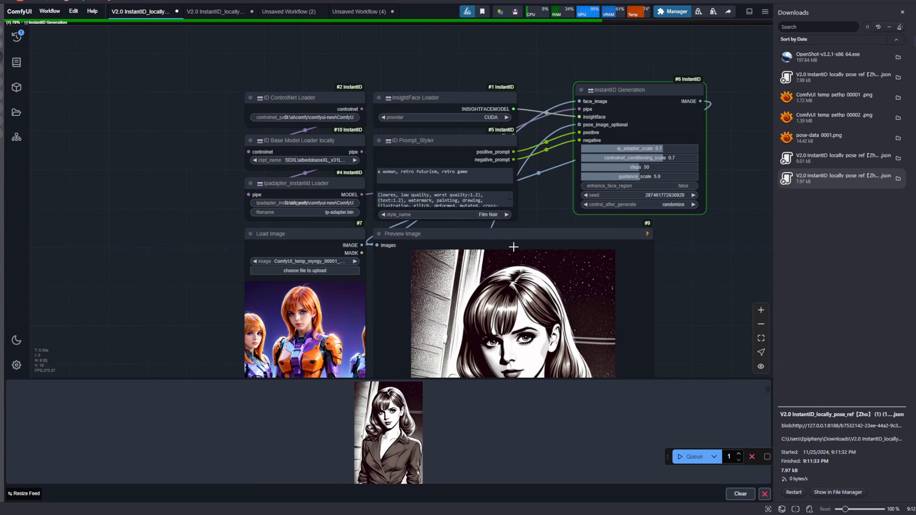
left_click(311, 246)
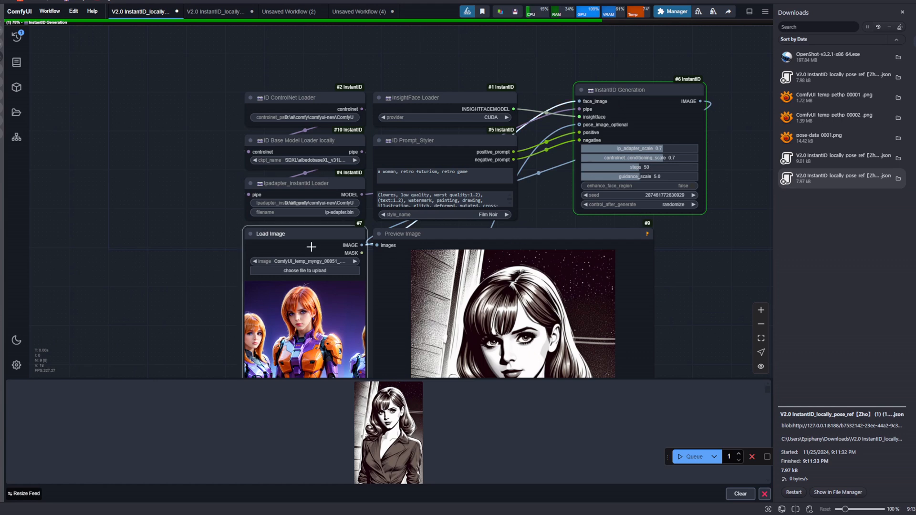
left_click_drag(170, 307, 188, 153)
left_click(306, 213)
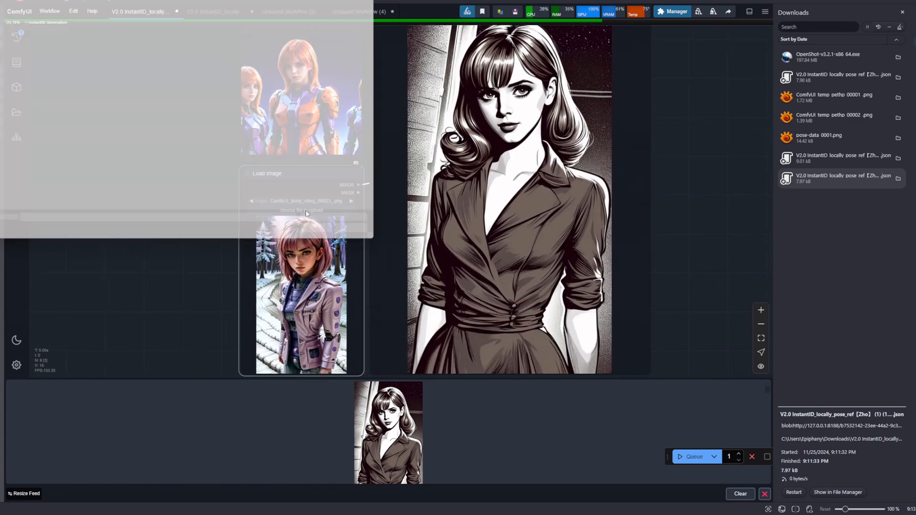
left_click(14, 66)
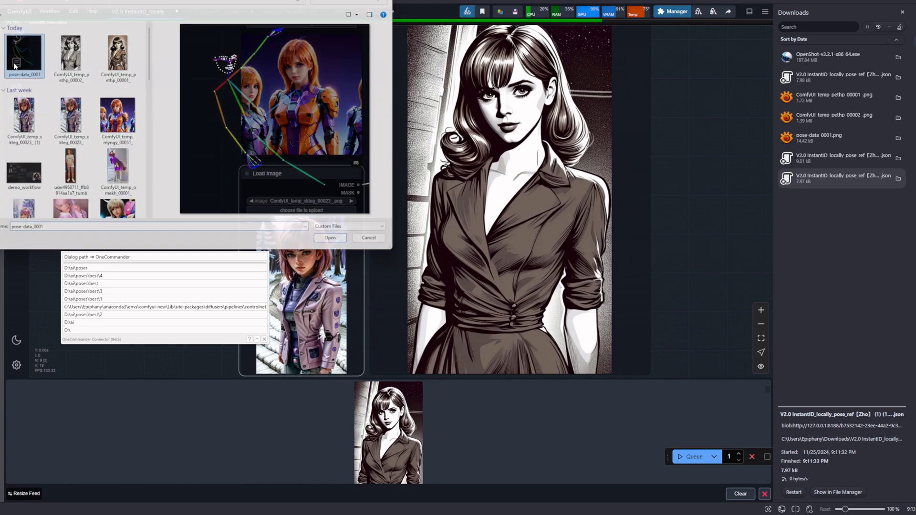
double_click(14, 65)
Step: Try to run the workflow with the pose skeleton image as the pose reference
left_click_drag(675, 285, 614, 217)
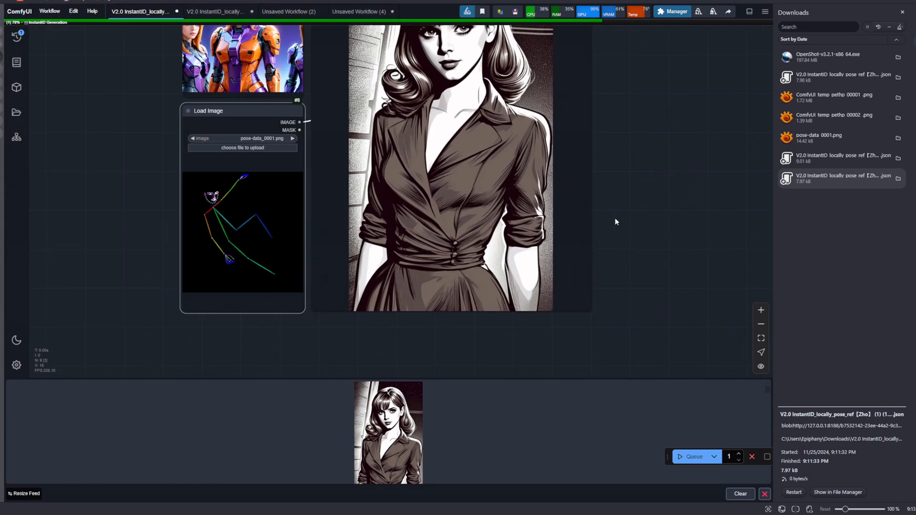
scroll(615, 217, "down", 3)
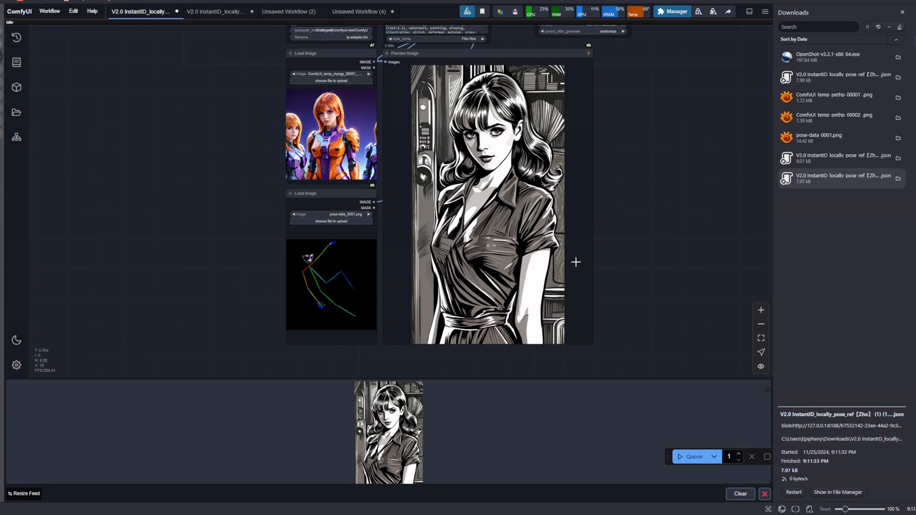
left_click_drag(621, 251, 625, 267)
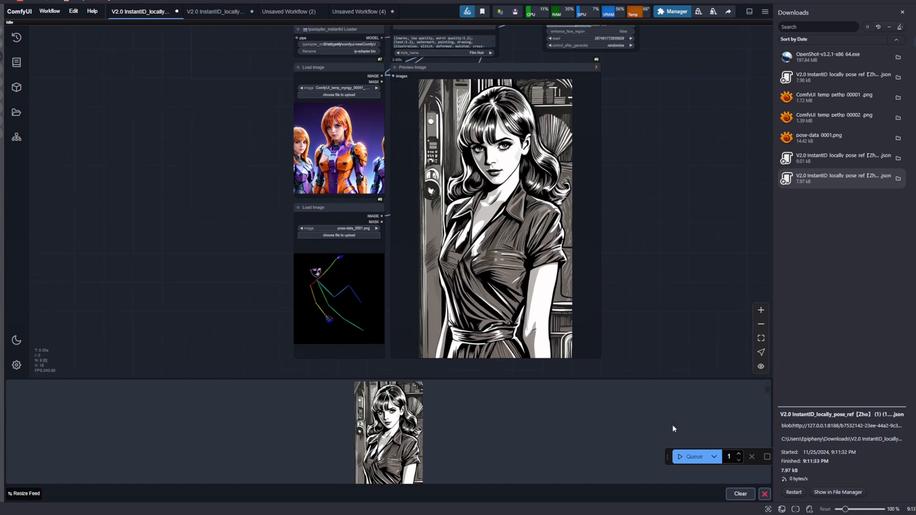
left_click(691, 458)
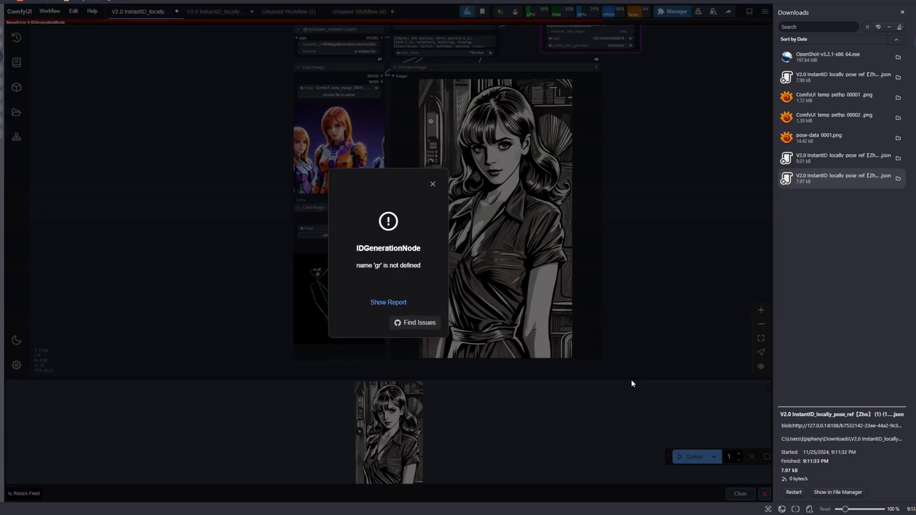
left_click(432, 184)
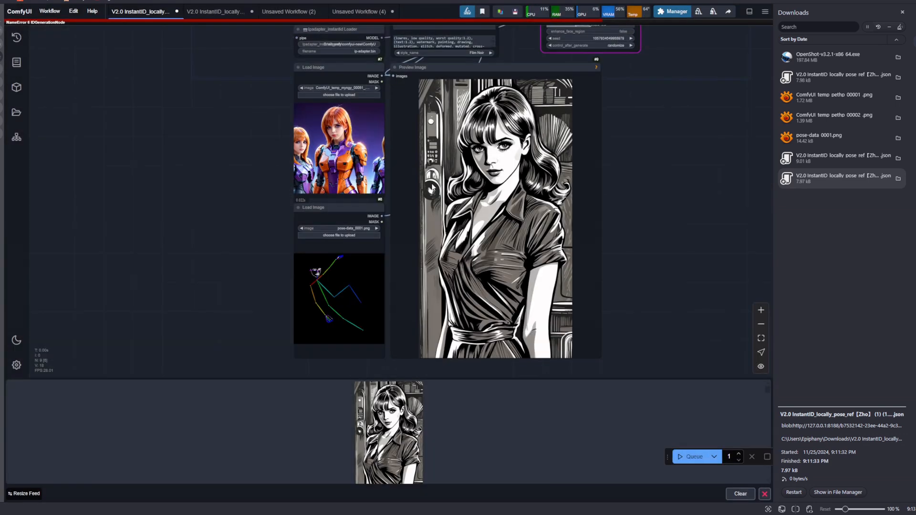
Step: Replace the pose reference with the ComfyUI-euler_ancestral image of the pink-haired woman and run the workflow
left_click(352, 234)
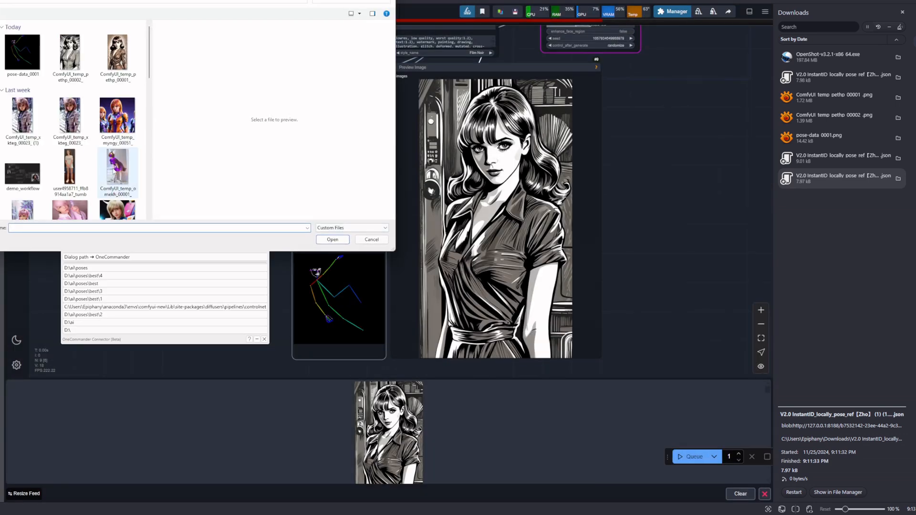
double_click(37, 213)
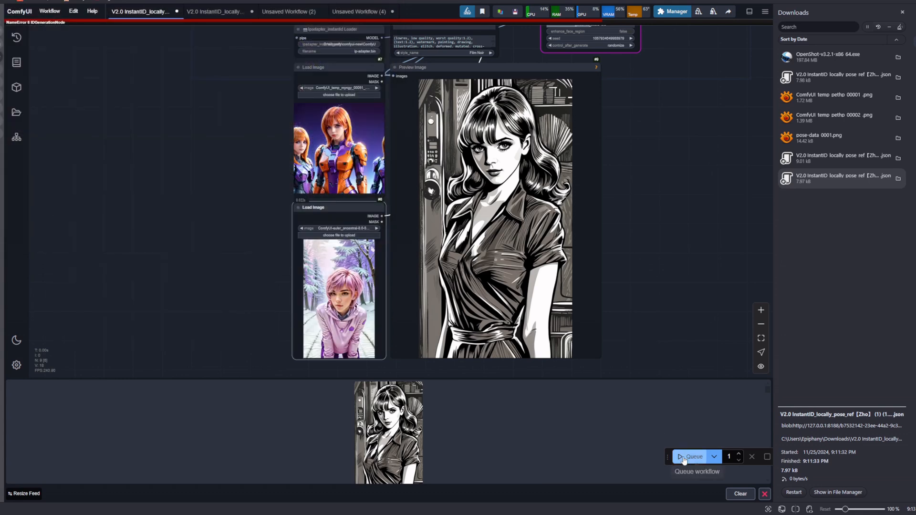
left_click(683, 458)
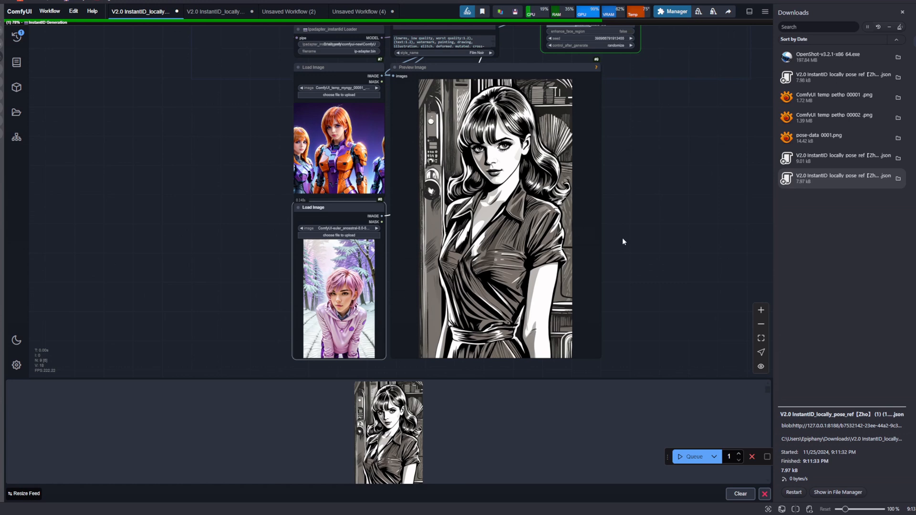
left_click_drag(645, 219, 617, 214)
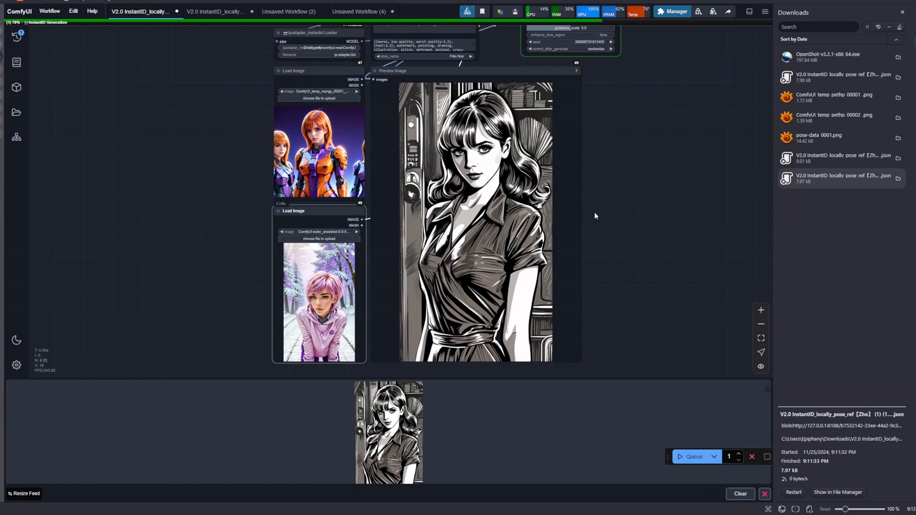
left_click_drag(590, 196, 625, 313)
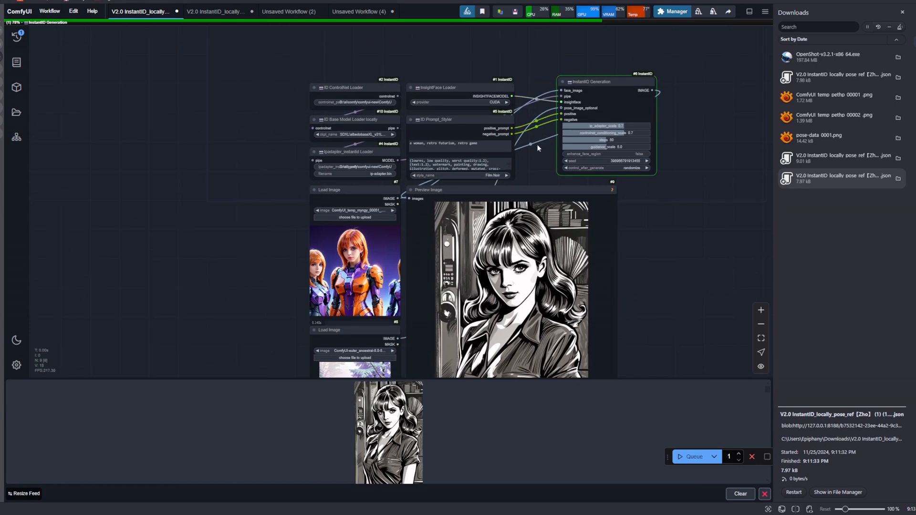
left_click_drag(536, 150, 553, 166)
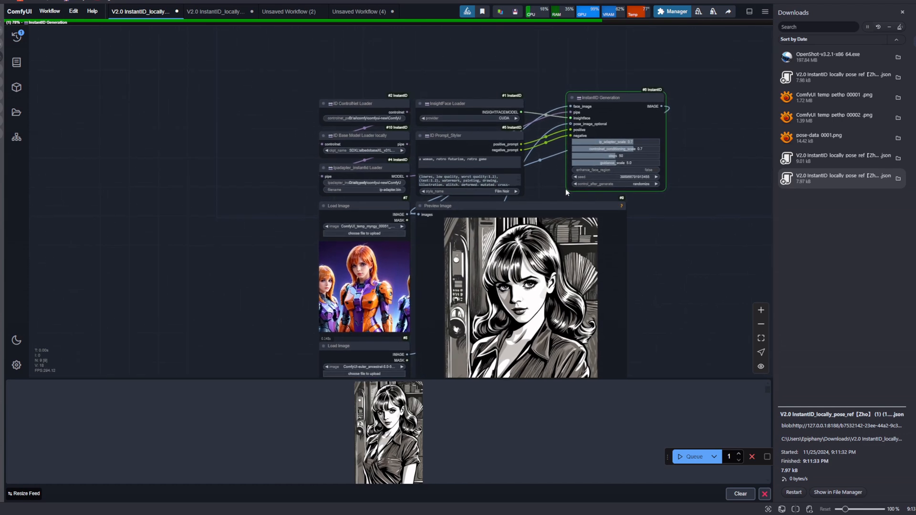
left_click_drag(641, 248, 630, 179)
left_click_drag(651, 219, 634, 186)
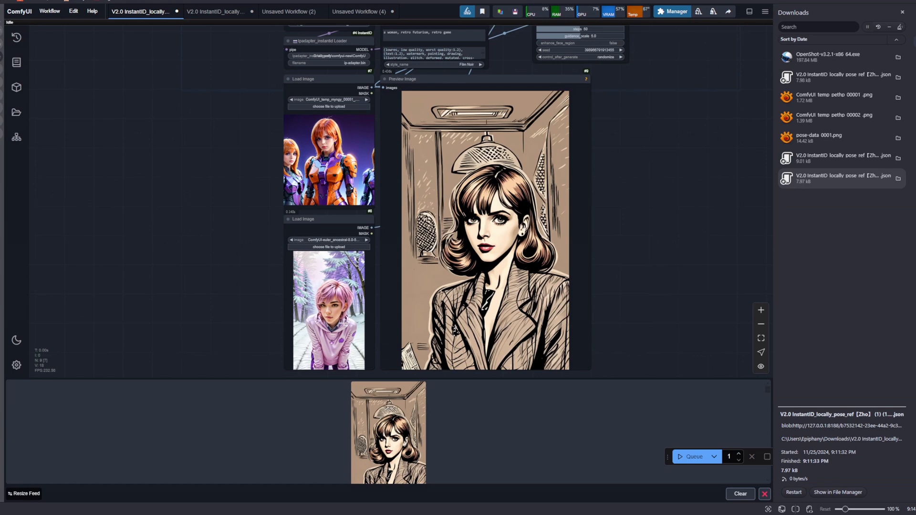
Step: Load SDXL-alienmachine_103.png into the second Load Image node as the pose reference and run the workflow
mouse_move(631, 253)
left_mouse_down()
mouse_move(637, 314)
mouse_move(641, 241)
left_mouse_up()
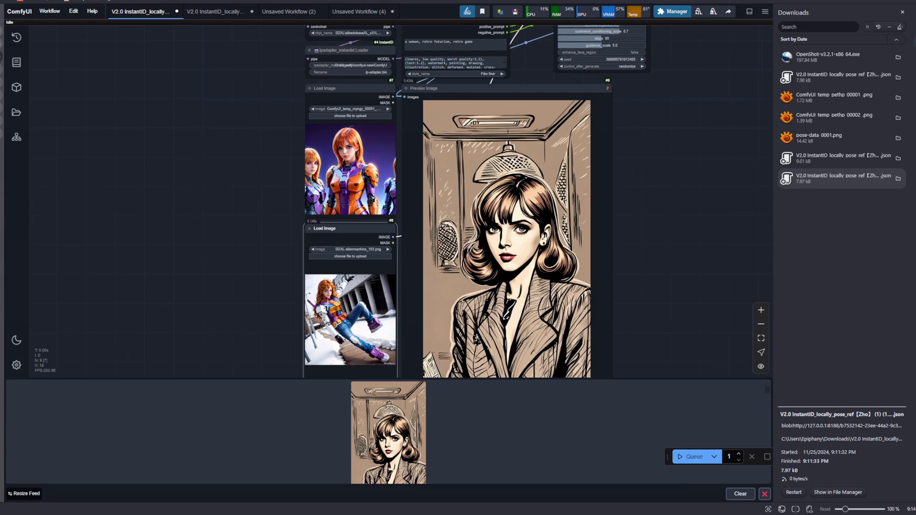
scroll(323, 294, "up", 4)
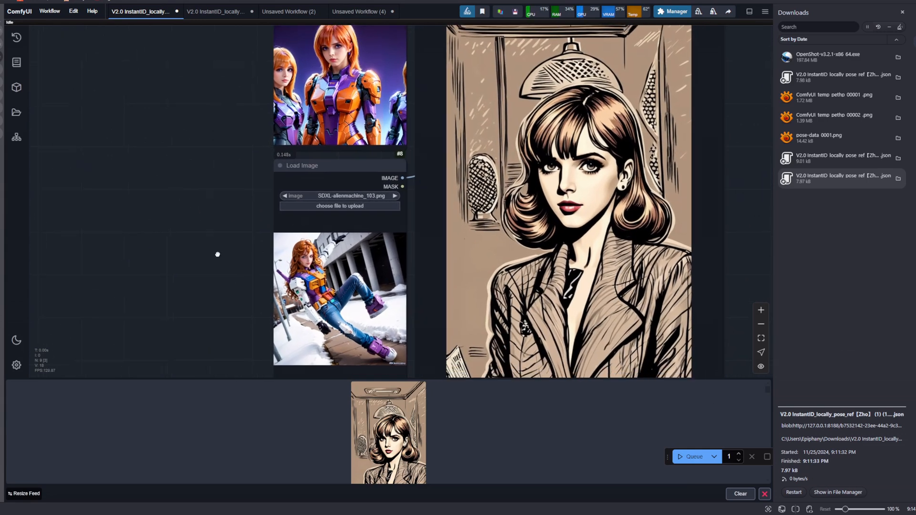
left_click_drag(216, 253, 203, 219)
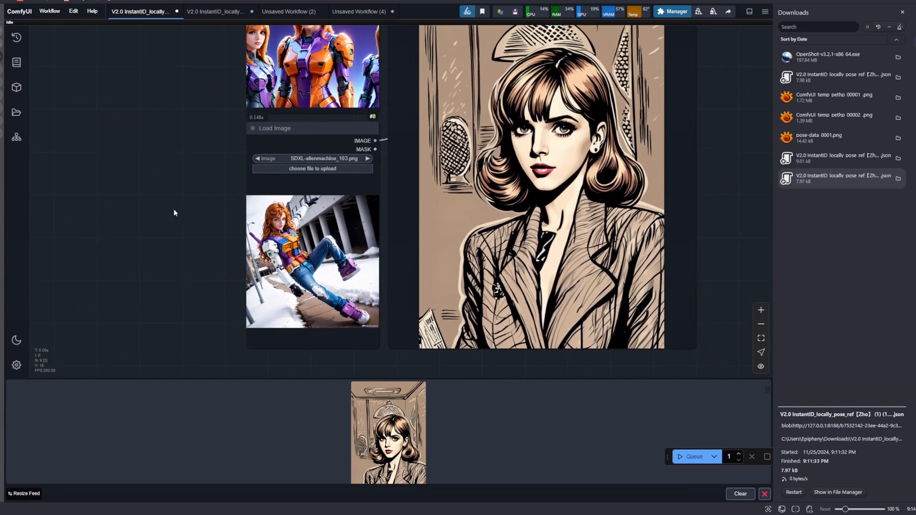
scroll(281, 238, "up", 2)
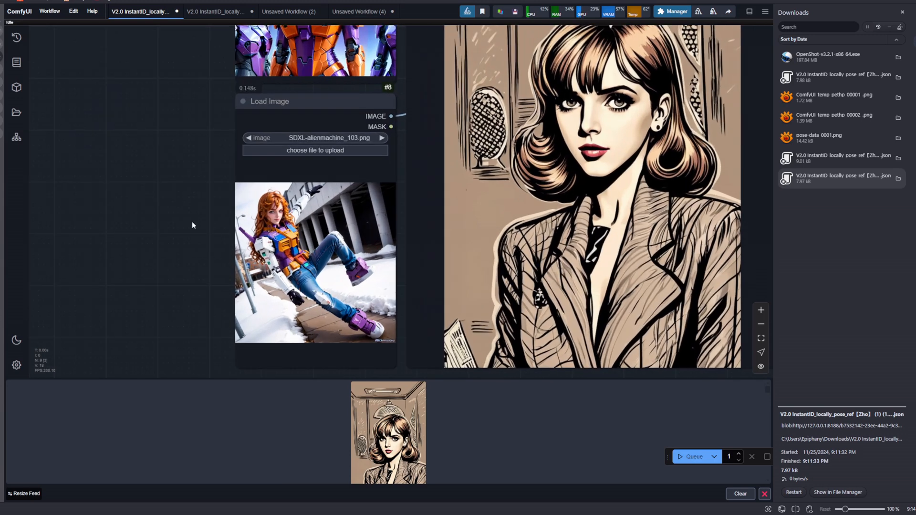
left_click_drag(222, 231, 219, 222)
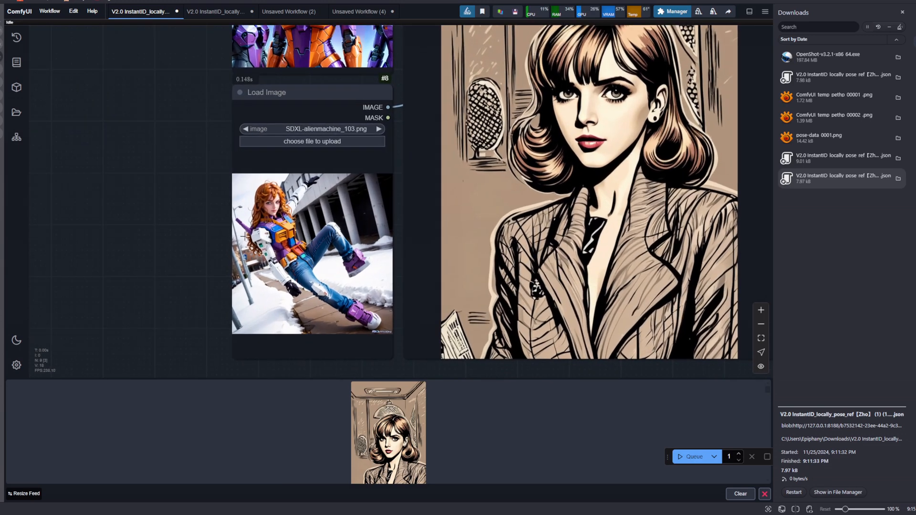
scroll(270, 263, "down", 3)
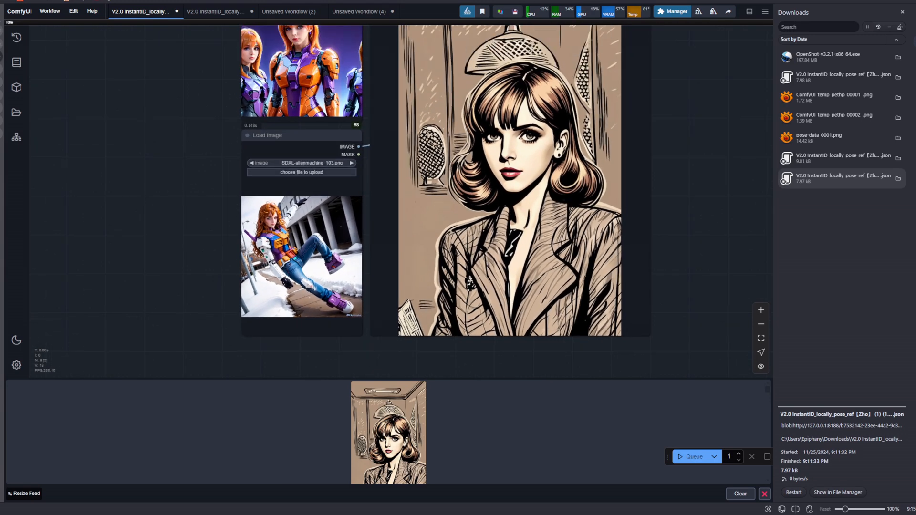
left_click(694, 457)
Step: Examine the node graph, the reference images and the InstantID Generation settings while the run is in progress
left_click_drag(691, 327, 673, 295)
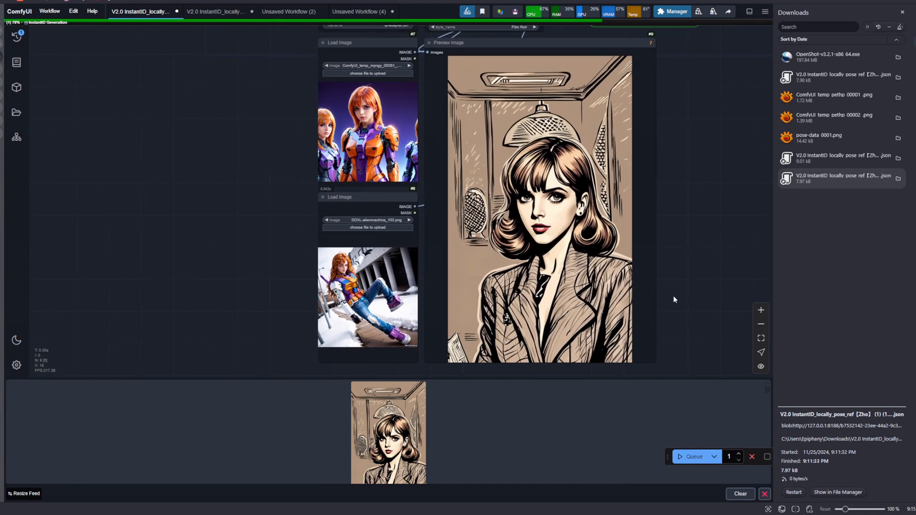
scroll(673, 301, "down", 1)
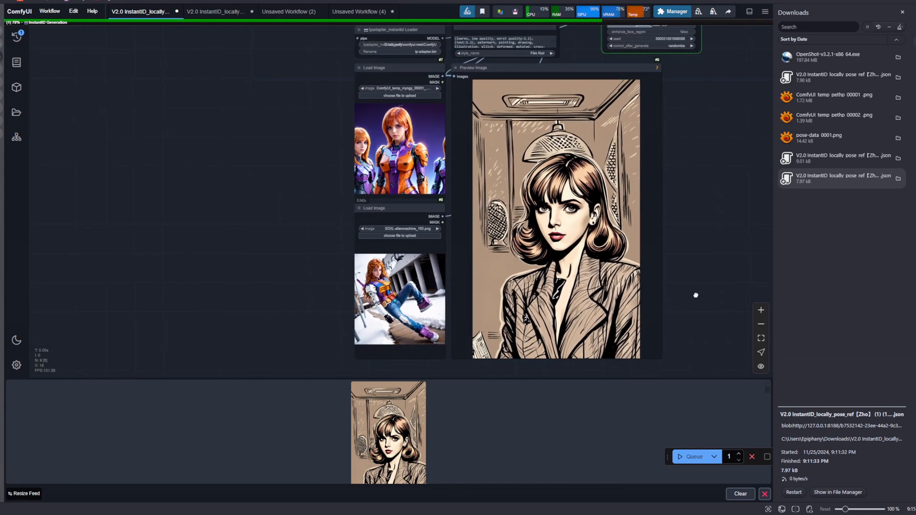
scroll(689, 305, "down", 2)
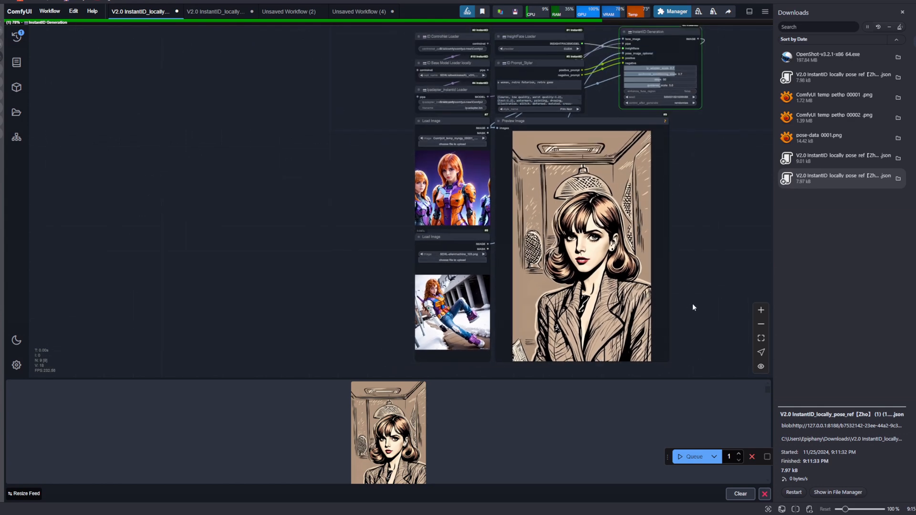
left_click_drag(688, 303, 652, 302)
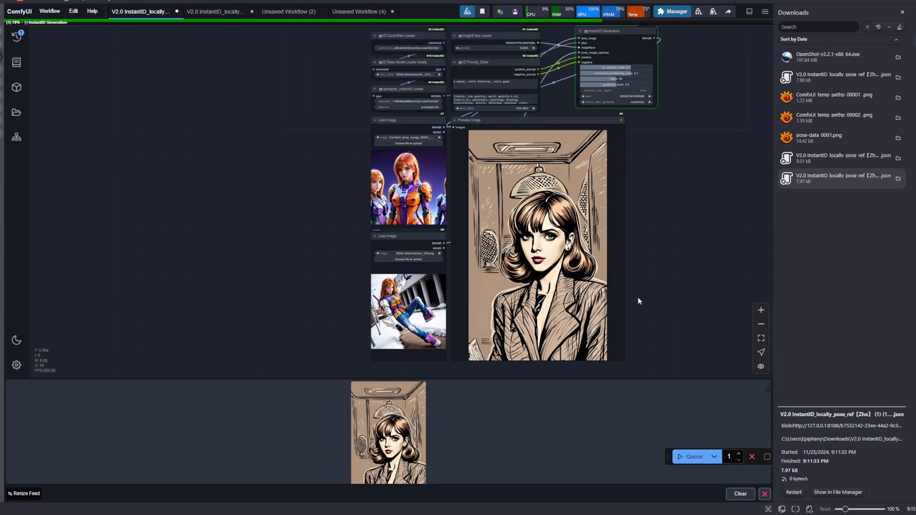
scroll(648, 268, "up", 7)
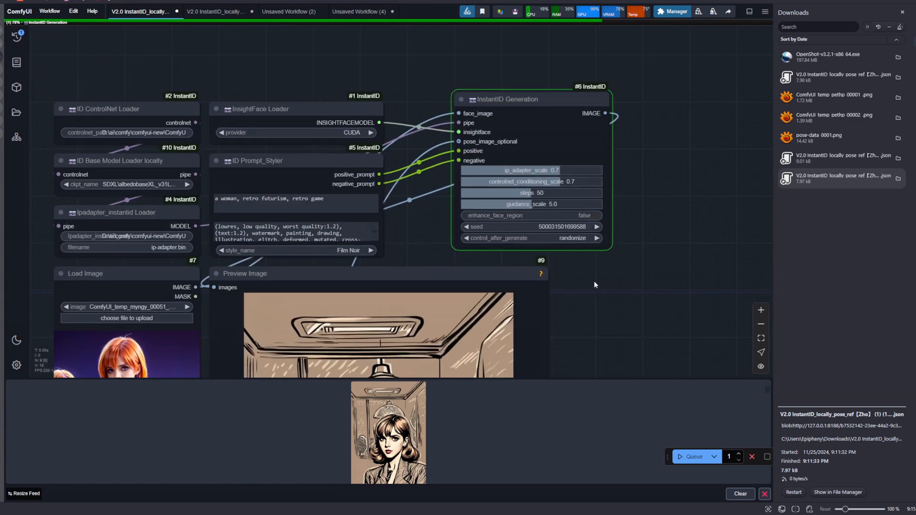
left_click_drag(610, 343, 589, 218)
scroll(588, 218, "down", 3)
right_click(590, 228)
left_click(567, 243)
scroll(567, 247, "down", 2)
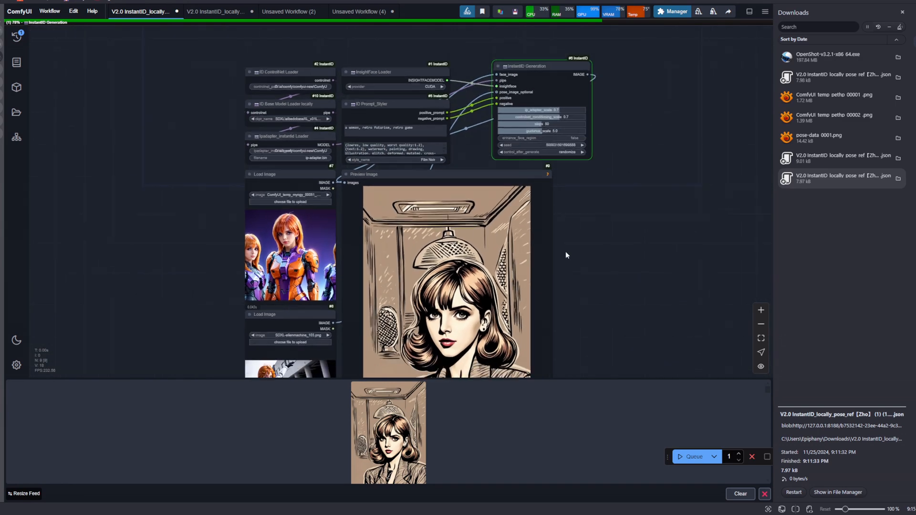
left_click_drag(576, 269, 565, 230)
scroll(566, 248, "down", 2)
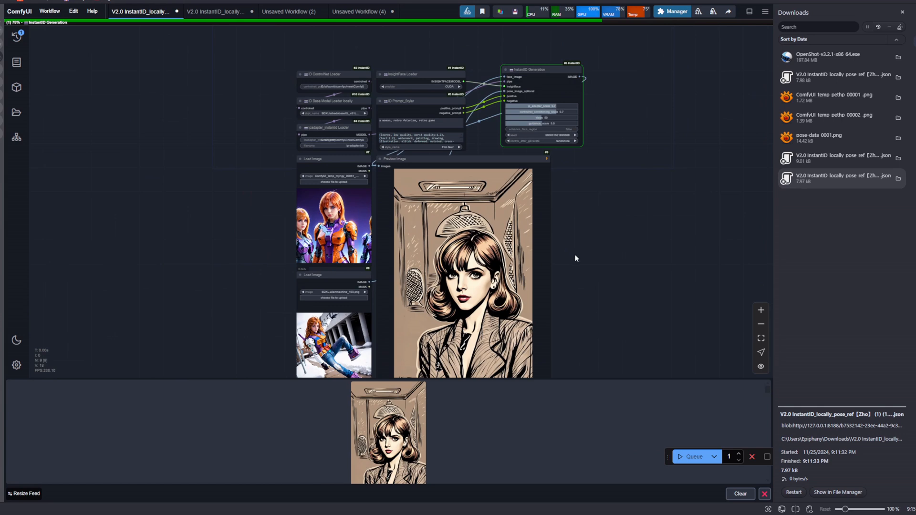
Step: Examine the face and pose reference images beside the previous Film Noir portrait while the run is in progress
left_click_drag(570, 280, 578, 254)
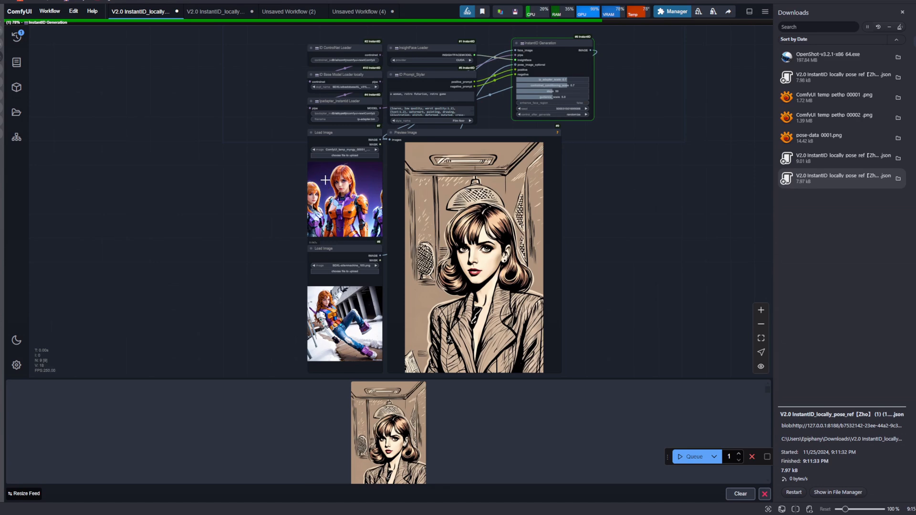
scroll(327, 181, "up", 8)
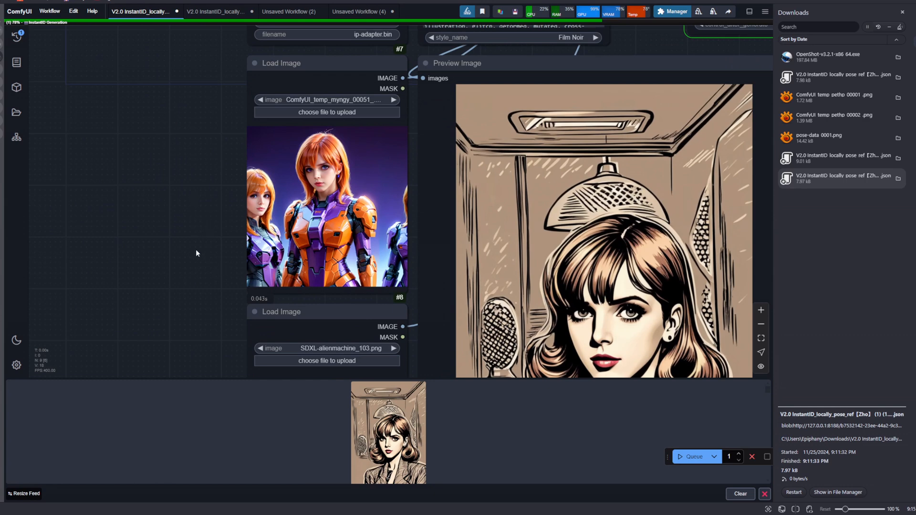
left_click_drag(196, 251, 161, 165)
left_click_drag(170, 284, 147, 181)
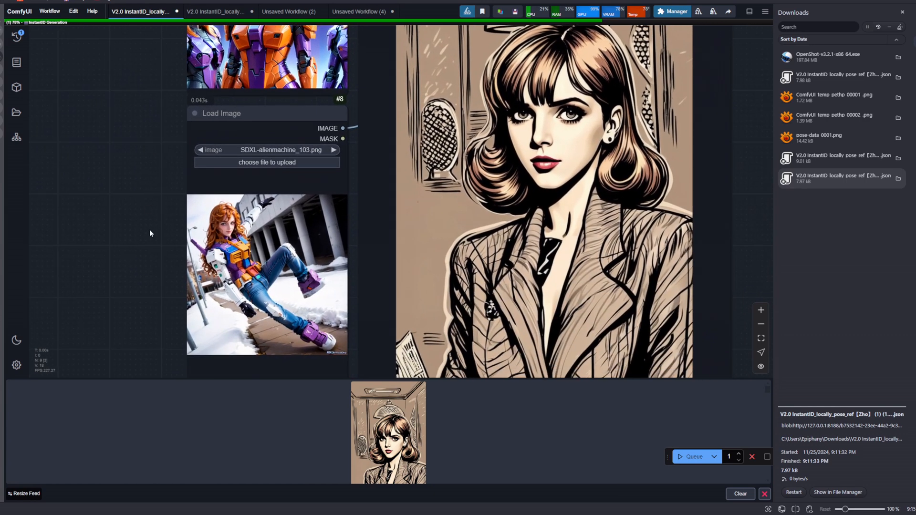
scroll(158, 233, "down", 2)
left_click_drag(669, 167, 674, 189)
scroll(671, 187, "down", 2)
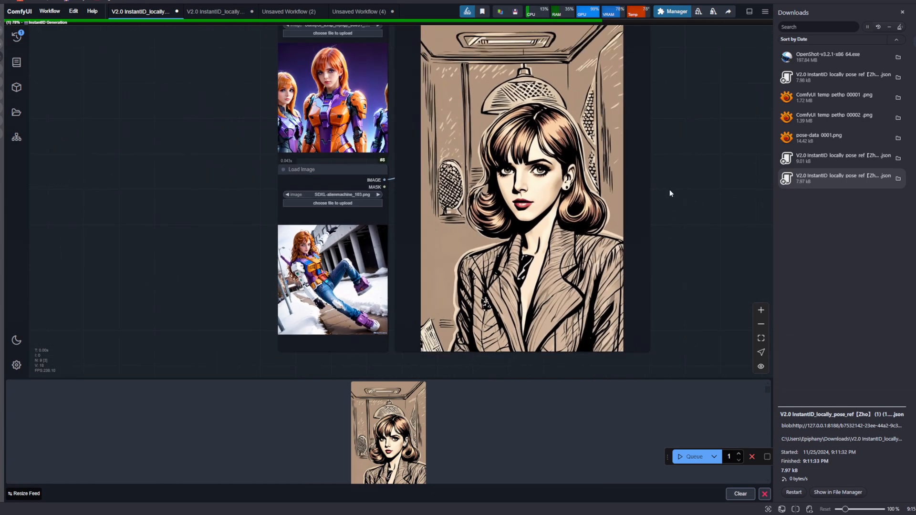
left_click_drag(675, 144, 688, 224)
scroll(674, 168, "down", 1)
scroll(653, 181, "down", 1)
scroll(664, 208, "up", 1)
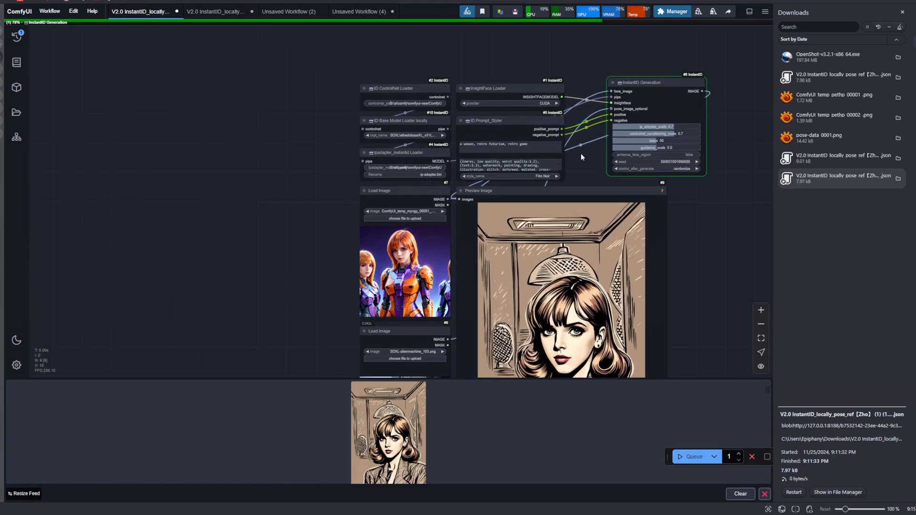
Step: Look over the available style_name options and the positive prompt in the ID Prompt_Styler node
scroll(534, 172, "up", 4)
left_click(540, 167)
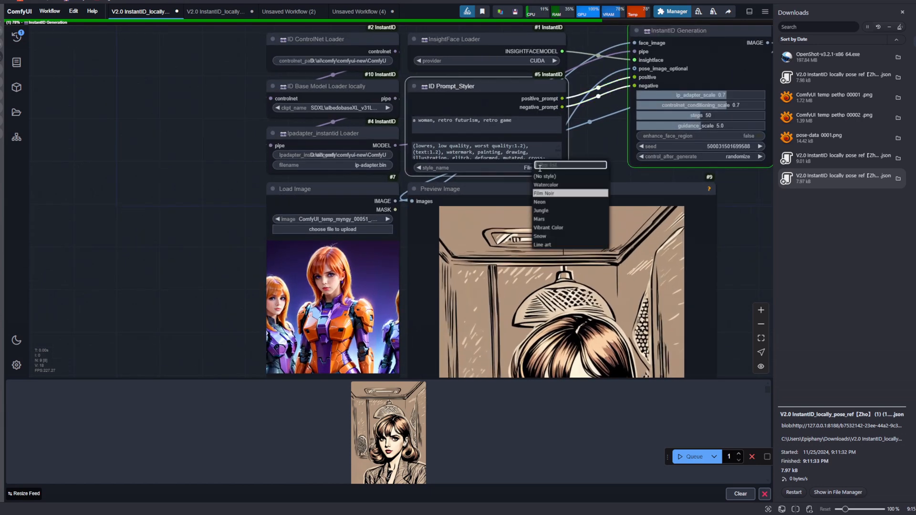
left_click(483, 125)
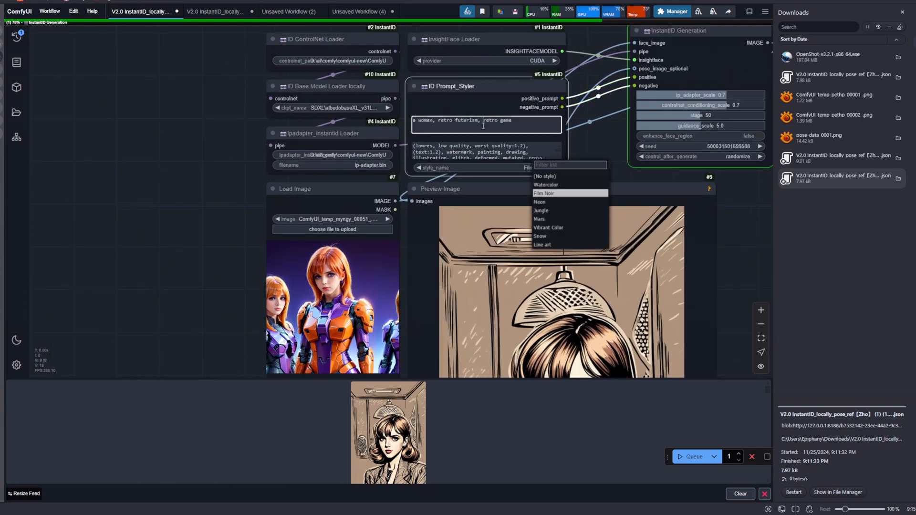
key("ctrl+a")
Step: Compare the Film Noir image in the Preview Image node with the SDXL-alienmachine_103.png pose reference
left_click_drag(756, 250, 658, 122)
scroll(663, 136, "down", 2)
left_click_drag(682, 233, 655, 179)
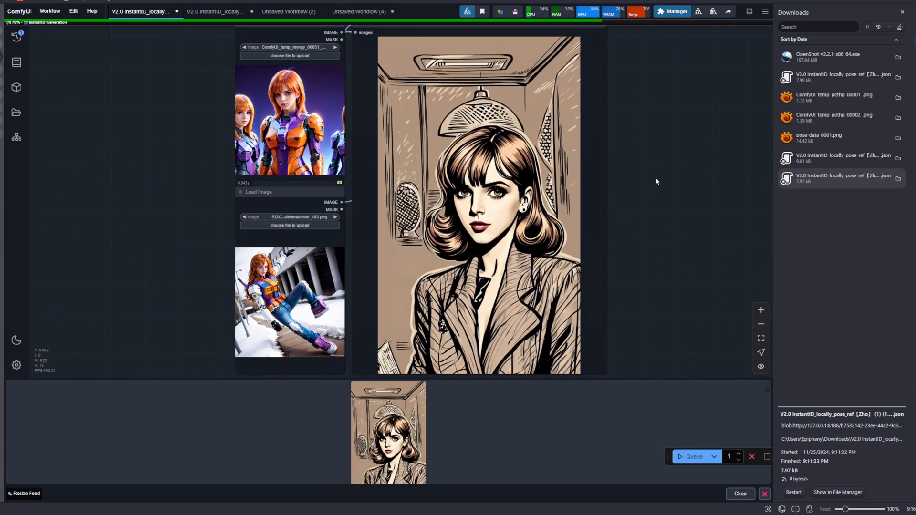
scroll(655, 182, "down", 2)
left_click_drag(645, 150, 653, 173)
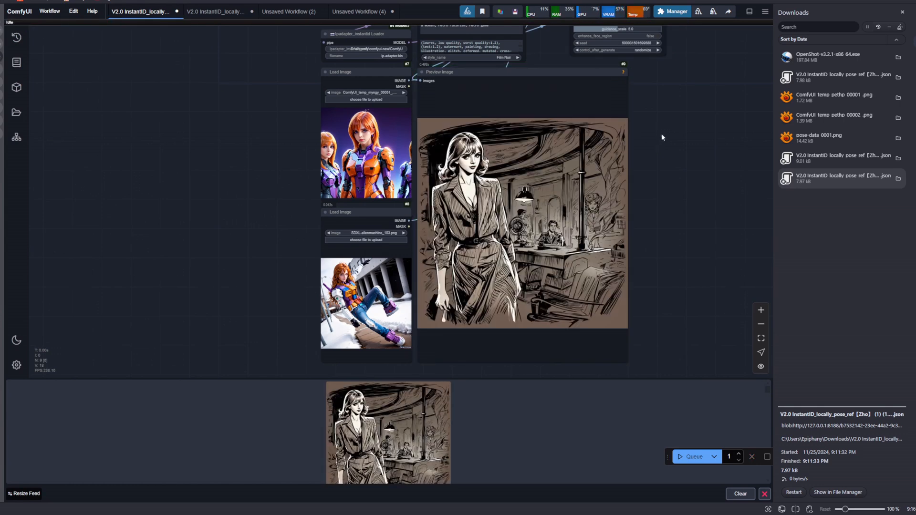
scroll(658, 162, "down", 1)
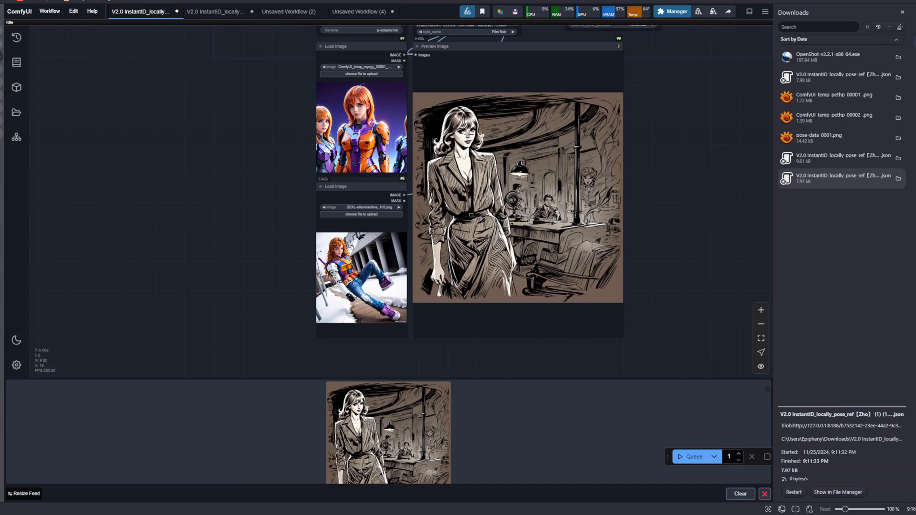
scroll(326, 248, "up", 5)
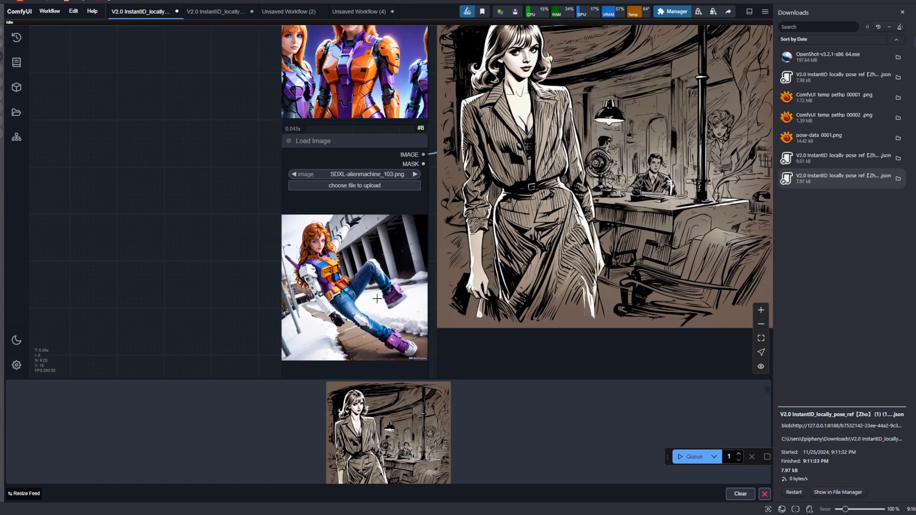
Step: Set the ID Prompt_Styler's style_name to Vibrant Color
scroll(557, 220, "down", 3)
left_click_drag(734, 141, 719, 298)
left_click_drag(728, 179, 731, 184)
scroll(555, 224, "up", 5)
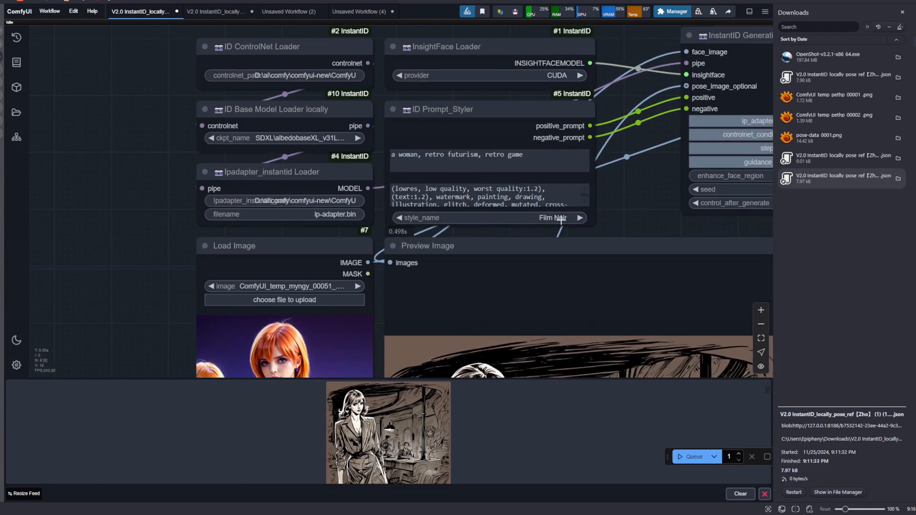
left_click(561, 221)
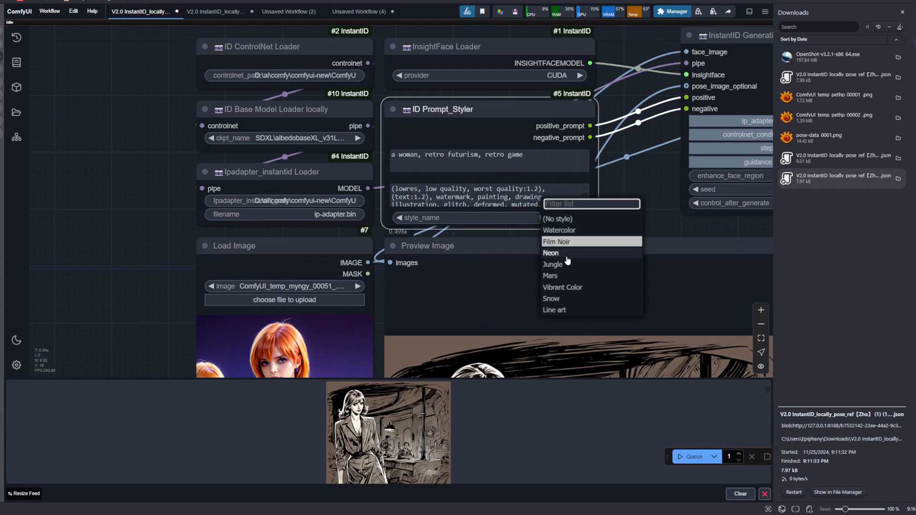
left_click(579, 289)
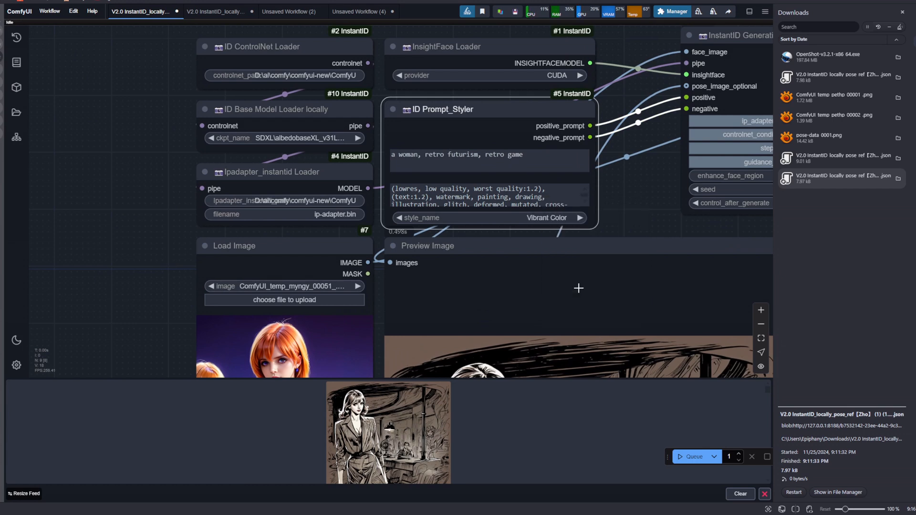
Step: Append ", vibrant color palette limited to cyan, purple and bright orange hues." to the ID Prompt_Styler's positive prompt and run the workflow
left_click(526, 164)
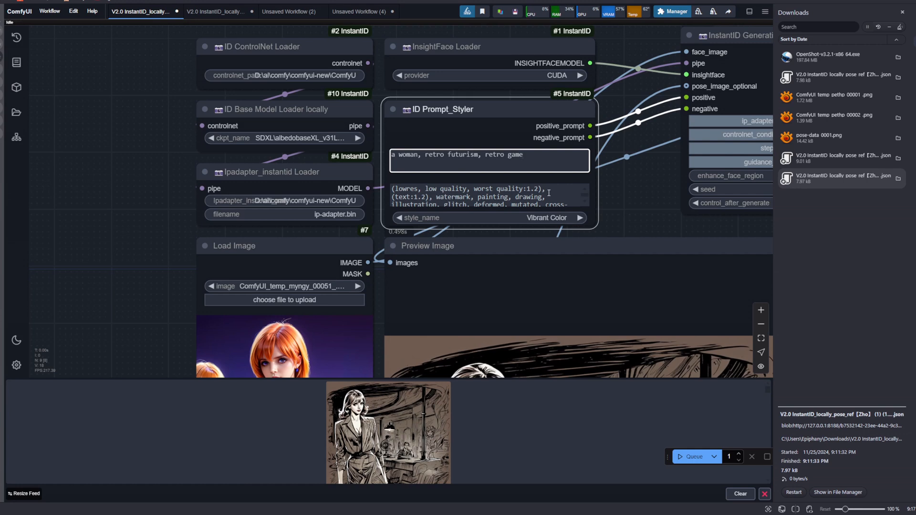
type(", ")
type("vibrant color ")
type("pallett")
type("e s")
key("BackSpace")
key("BackSpace")
key("BackSpace")
key("BackSpace")
key("BackSpace")
key("BackSpace")
type("ette limited to ")
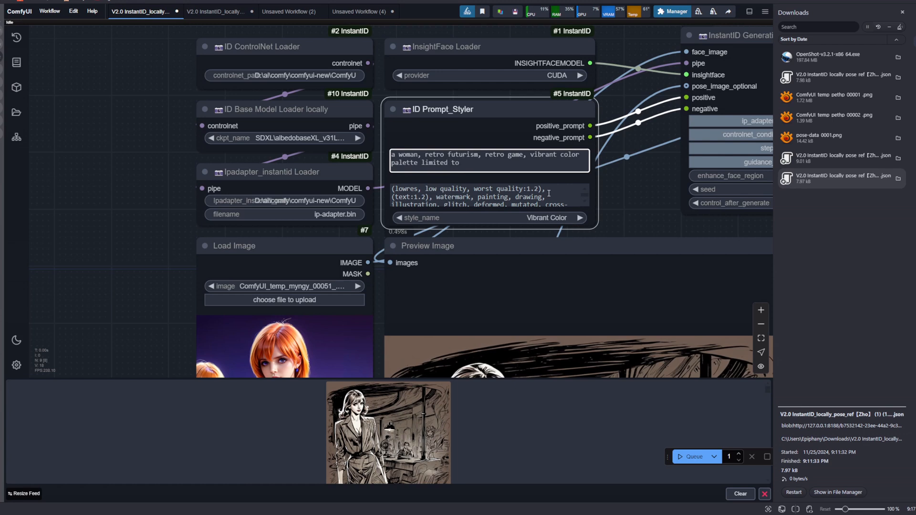
type("cyan, purple and bright orange")
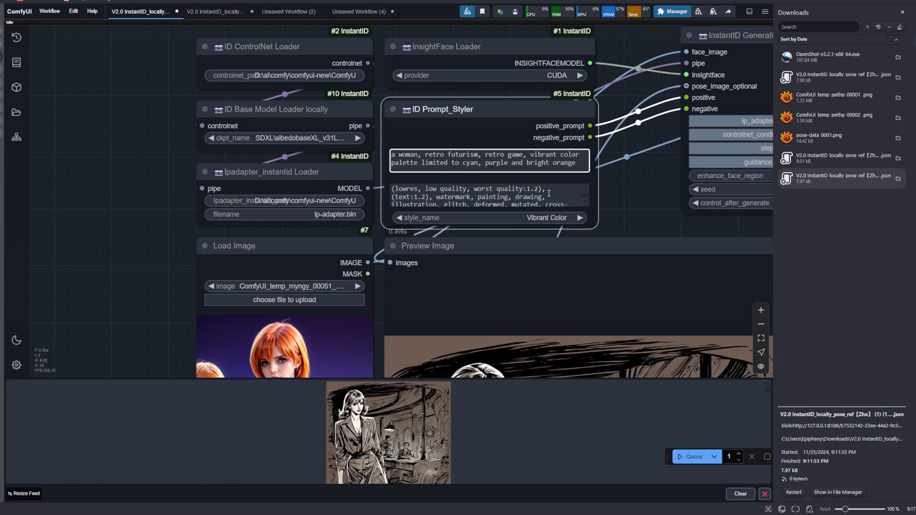
type(" co hues")
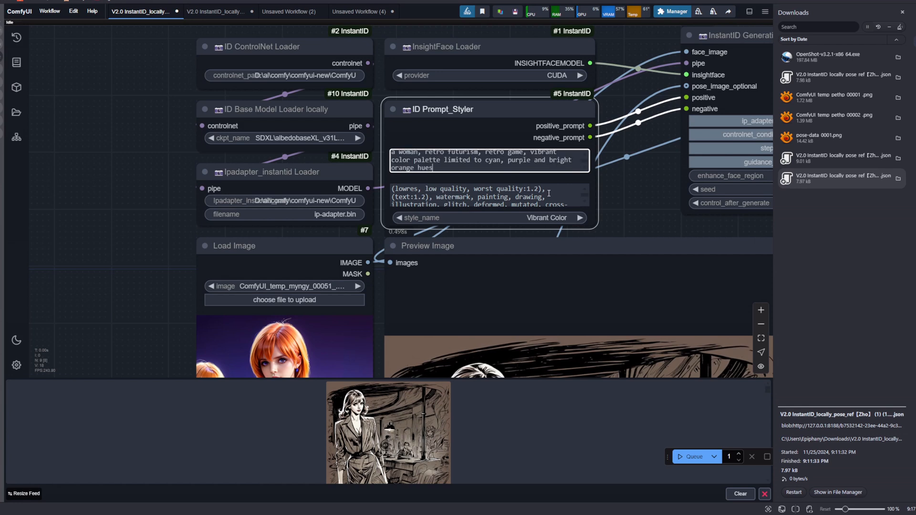
type(".")
scroll(549, 195, "down", 2)
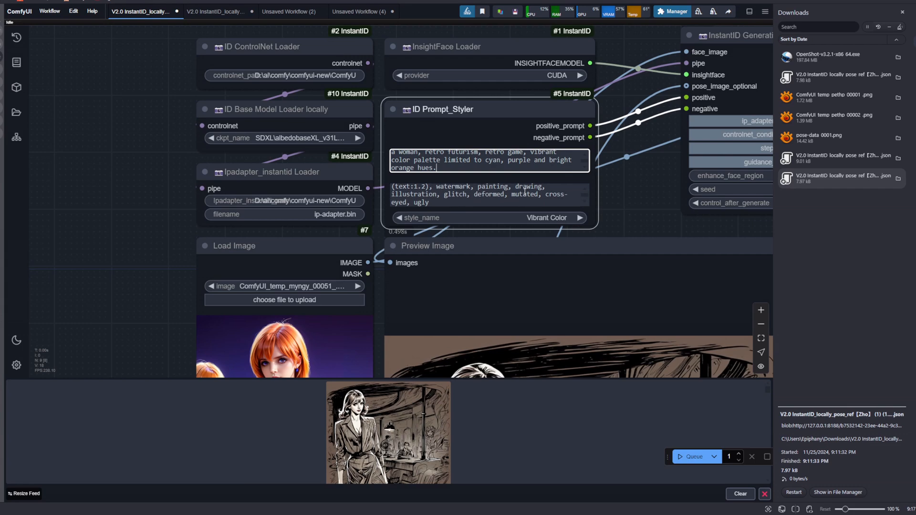
left_click(698, 457)
Step: Review the InstantID Generation node's scale, steps, guidance and seed settings during the run
scroll(667, 267, "down", 5)
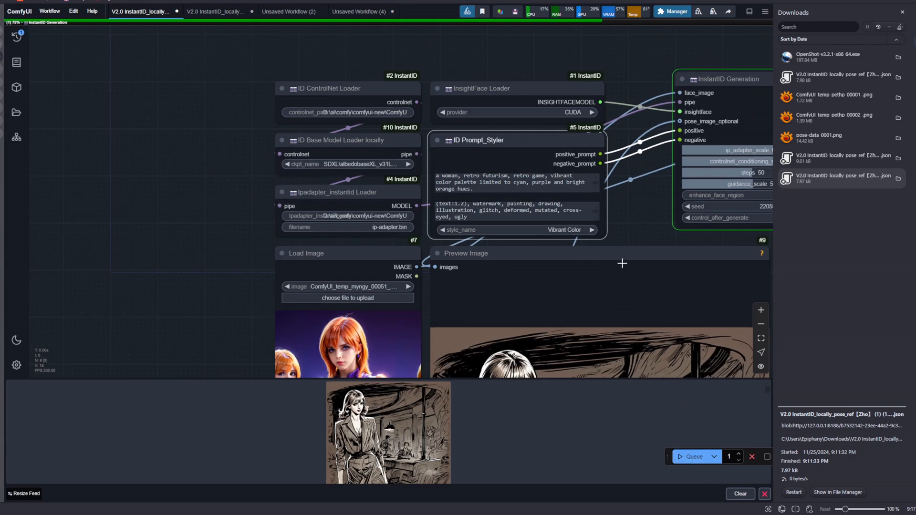
scroll(654, 227, "down", 2)
left_click_drag(745, 276, 649, 197)
scroll(652, 200, "up", 5)
left_click_drag(644, 128, 639, 263)
scroll(636, 254, "up", 2)
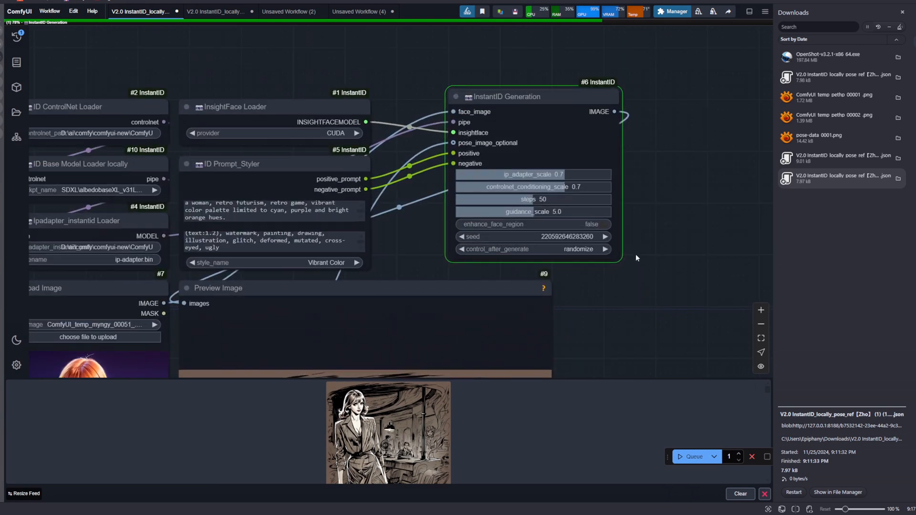
left_click_drag(595, 285, 604, 256)
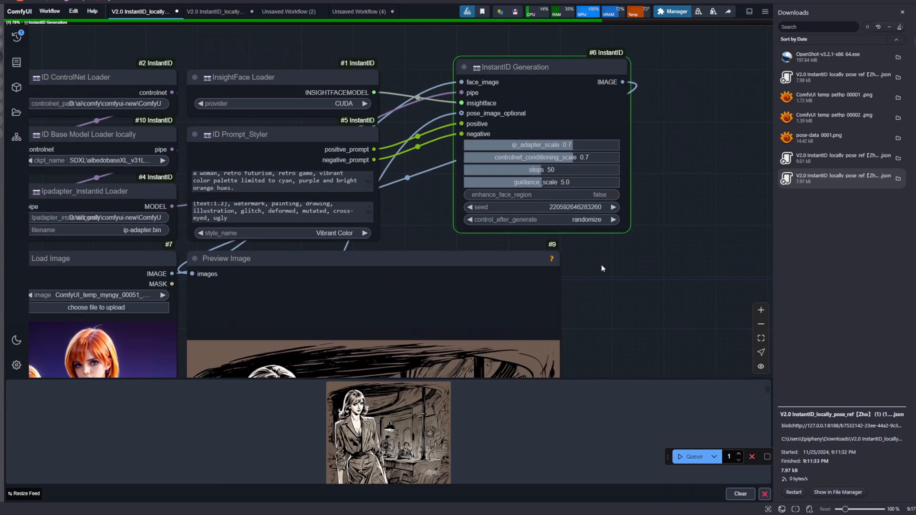
scroll(602, 270, "down", 1)
double_click(607, 312)
left_click(615, 363)
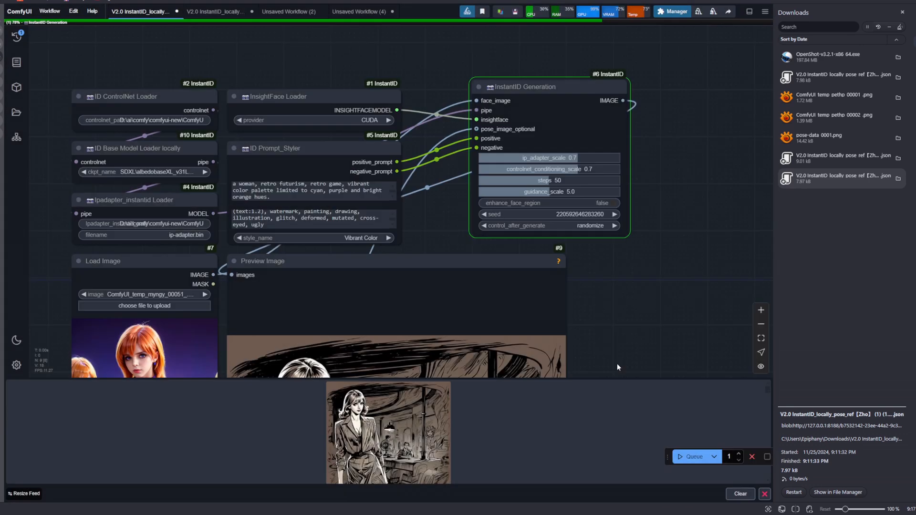
Step: Inspect the pose reference image in the second Load Image node up close, checking the figure's arms and legs
left_click_drag(614, 363, 648, 191)
left_click_drag(619, 274, 632, 173)
scroll(632, 207, "down", 2)
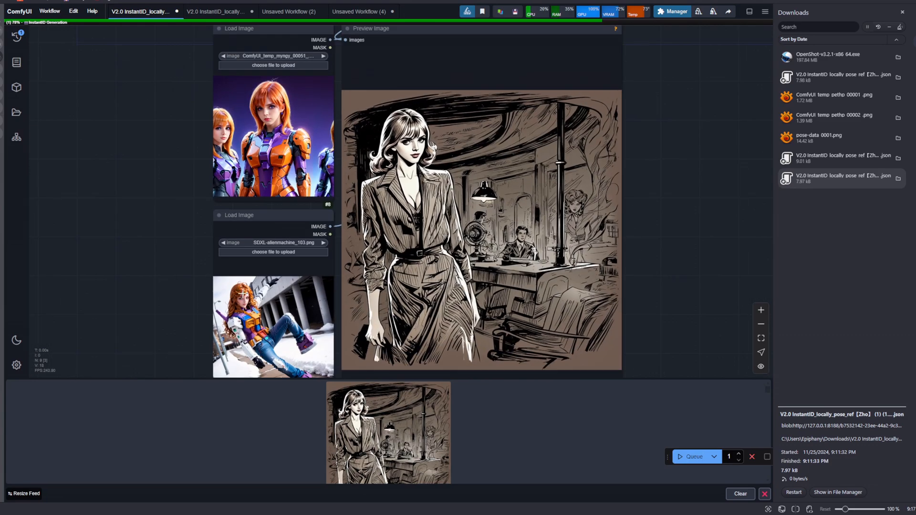
scroll(222, 289, "up", 5)
left_click_drag(173, 308, 152, 180)
scroll(152, 191, "up", 8)
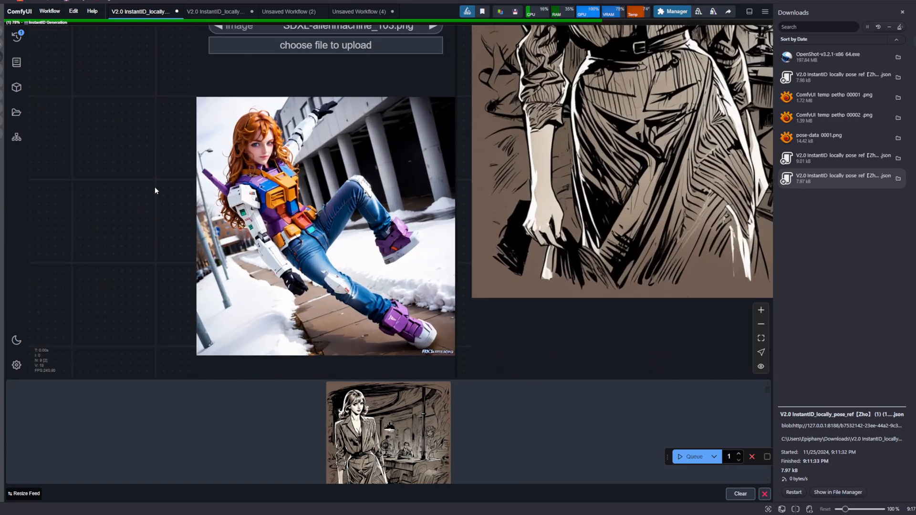
scroll(259, 165, "up", 4)
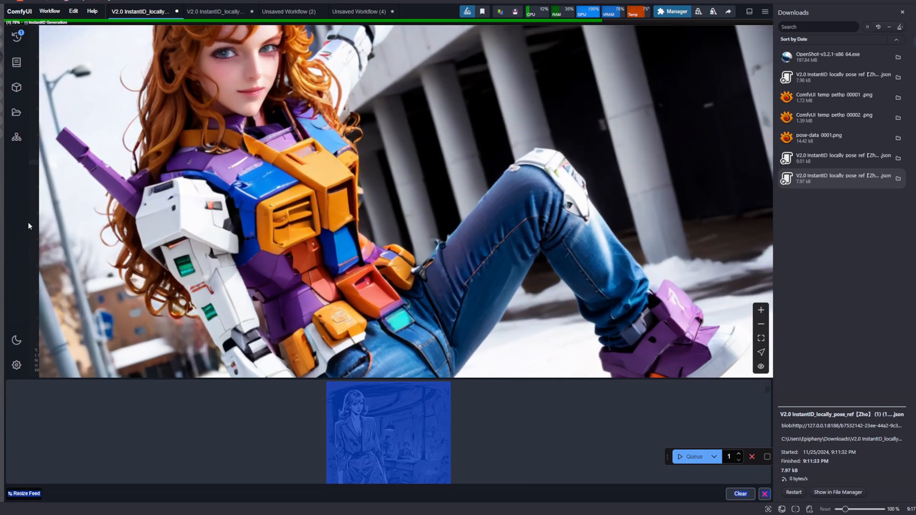
left_click_drag(28, 220, 62, 167)
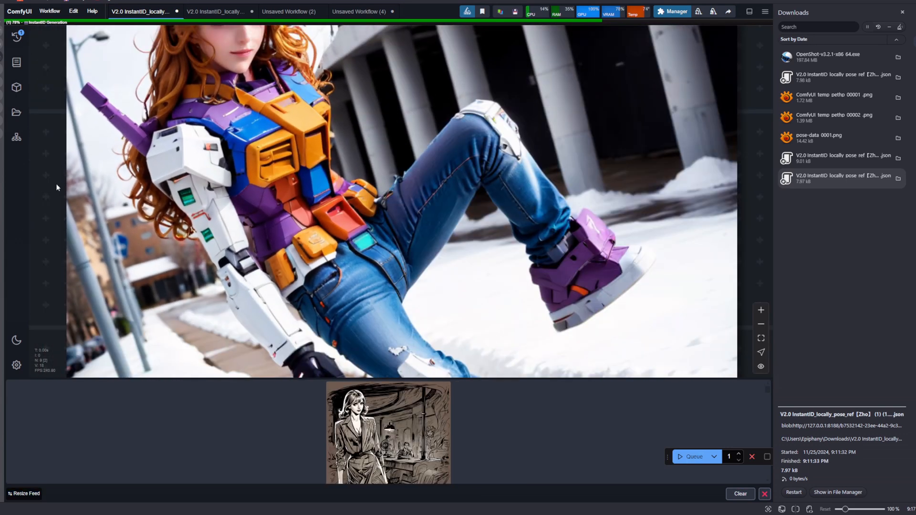
scroll(62, 171, "down", 3)
scroll(62, 169, "down", 3)
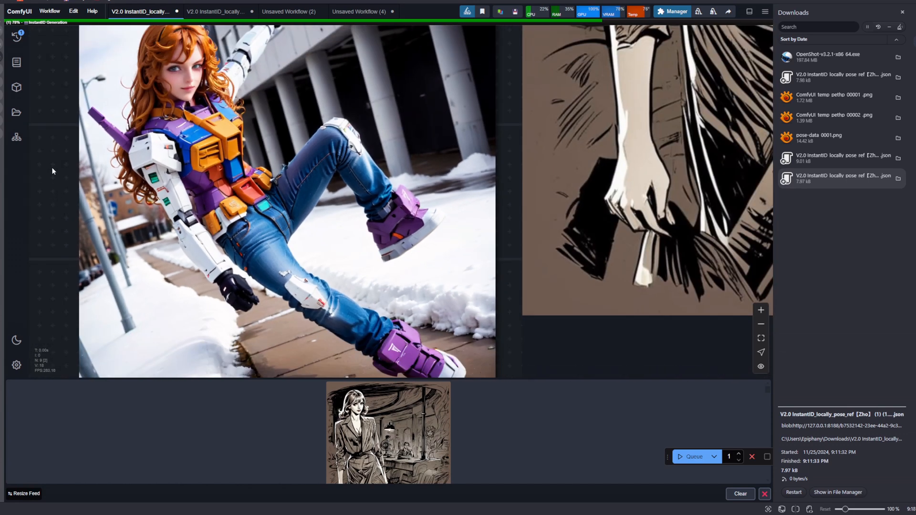
left_click_drag(52, 167, 62, 193)
scroll(59, 192, "down", 2)
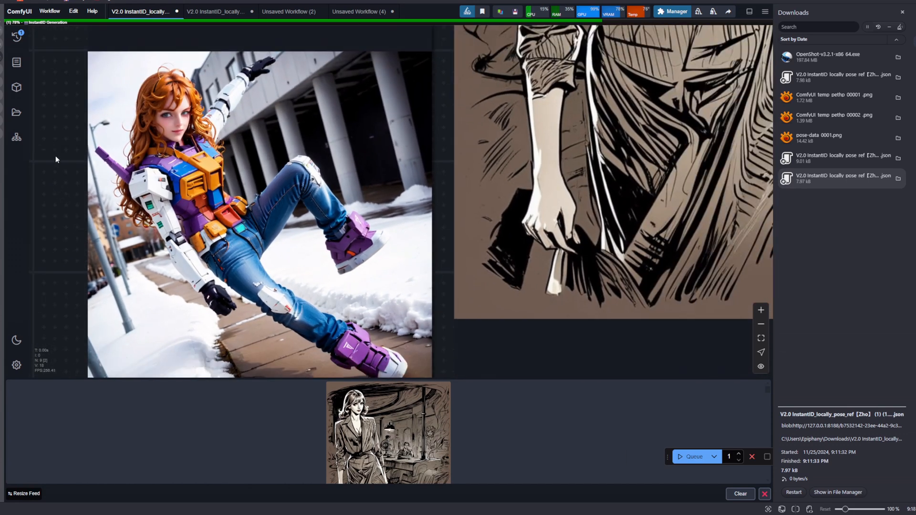
left_click_drag(56, 159, 70, 205)
scroll(72, 116, "down", 3)
Step: Review both reference images, the previous result and the prompt and generation settings while waiting for the Vibrant Color run
mouse_move(71, 112)
left_mouse_down()
mouse_move(80, 188)
mouse_move(69, 189)
mouse_move(80, 152)
mouse_move(94, 199)
mouse_move(143, 224)
left_mouse_up()
scroll(79, 188, "down", 4)
left_click_drag(117, 285, 123, 231)
scroll(123, 232, "down", 3)
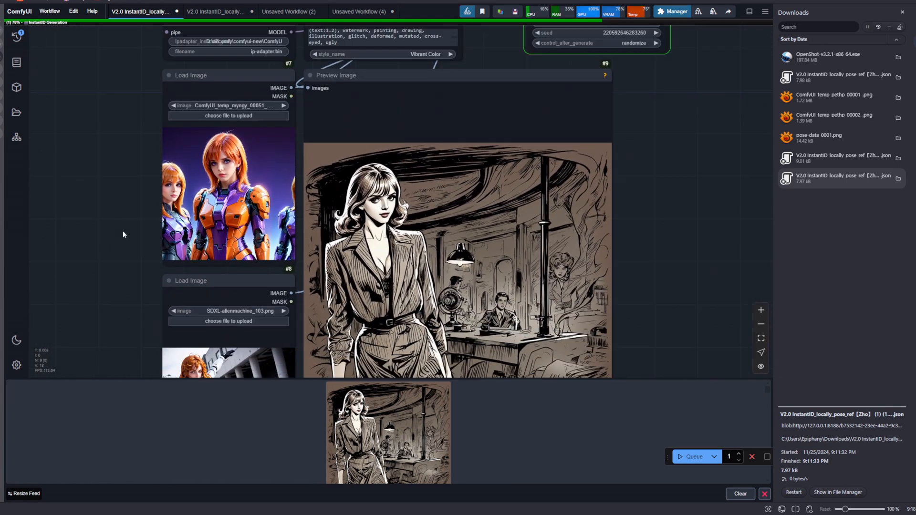
left_click_drag(107, 300, 102, 219)
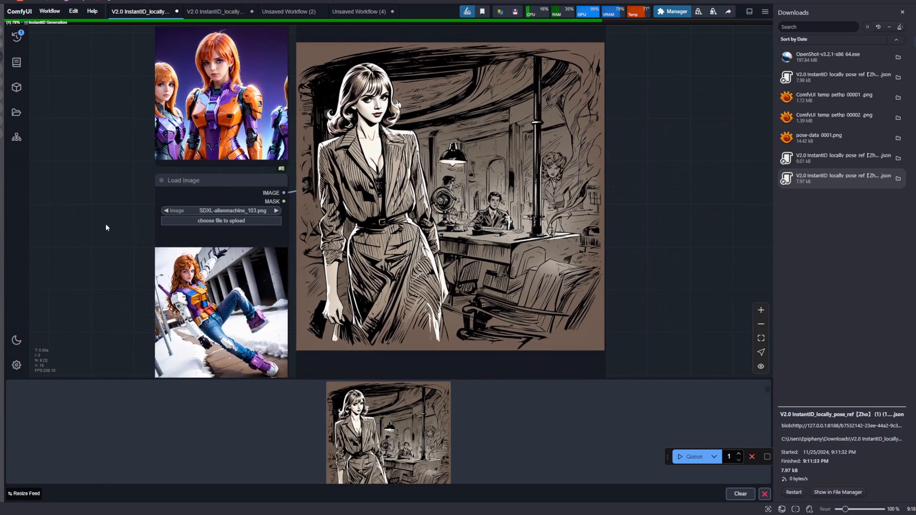
scroll(301, 212, "down", 2)
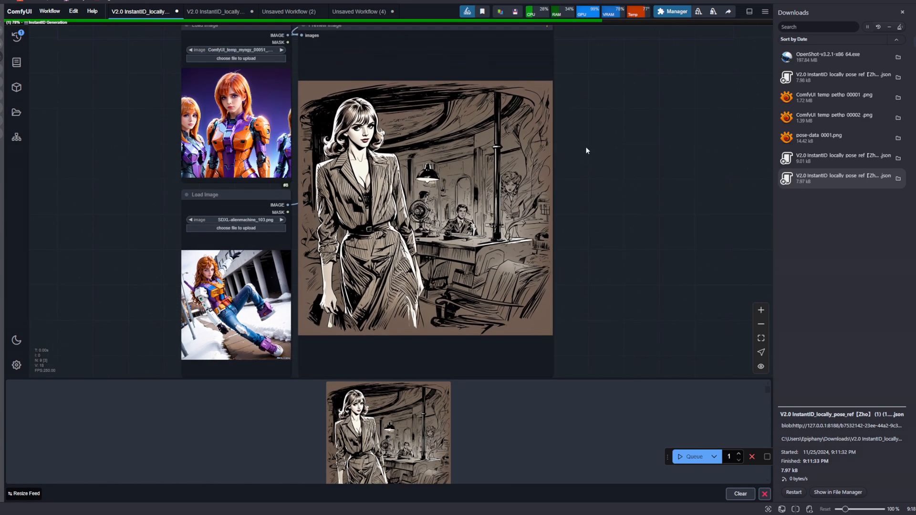
left_click_drag(585, 147, 606, 142)
scroll(632, 107, "down", 3)
left_click_drag(634, 106, 689, 316)
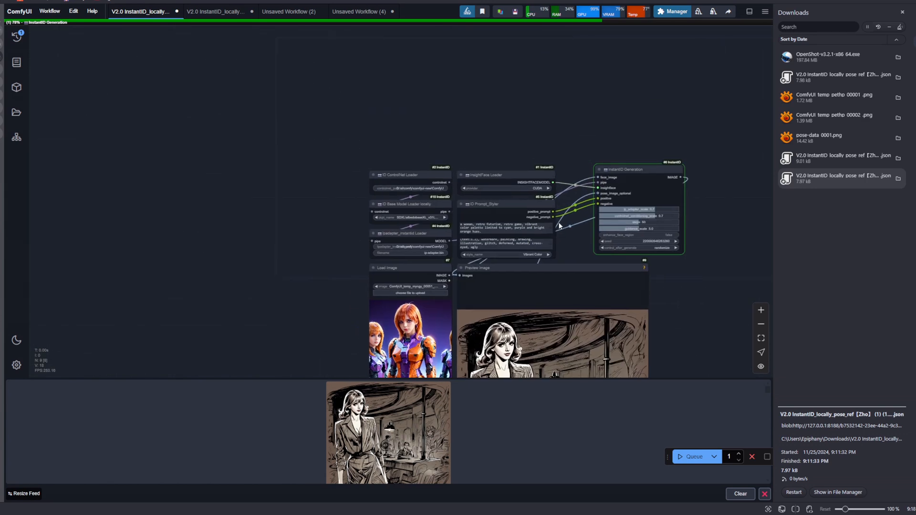
scroll(563, 224, "up", 8)
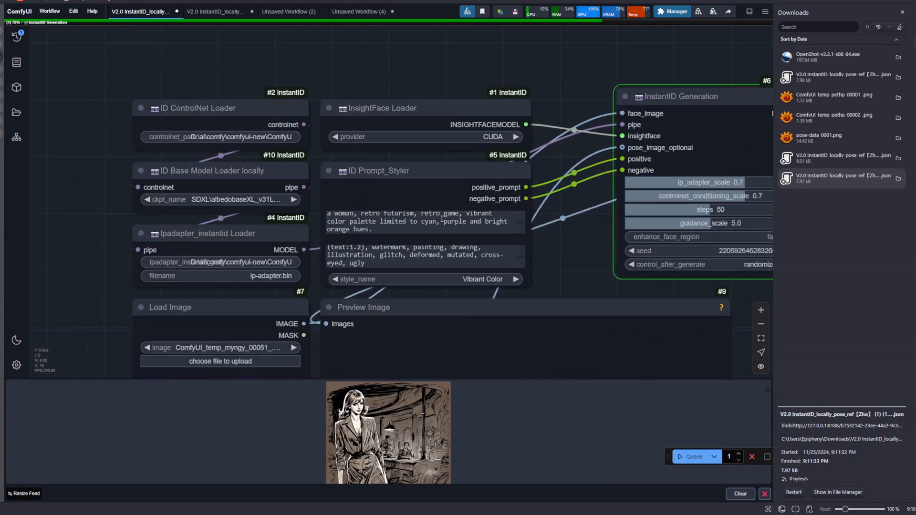
left_click_drag(572, 247, 445, 191)
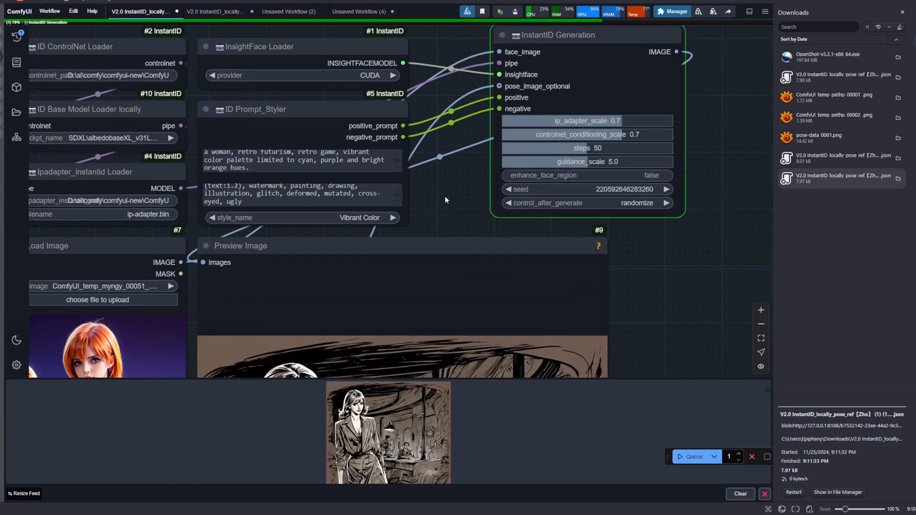
Step: Compare the previous ink-sketch result in the Preview Image node with the face and pose reference images during the run
scroll(529, 247, "down", 5)
left_click_drag(590, 304, 588, 192)
left_click_drag(592, 259, 597, 178)
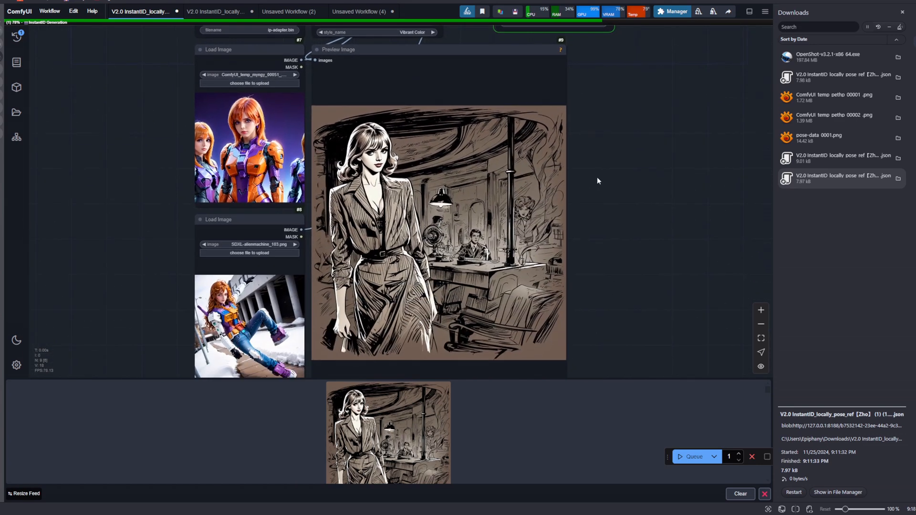
left_click_drag(579, 218, 574, 188)
scroll(574, 200, "up", 1)
scroll(574, 200, "down", 2)
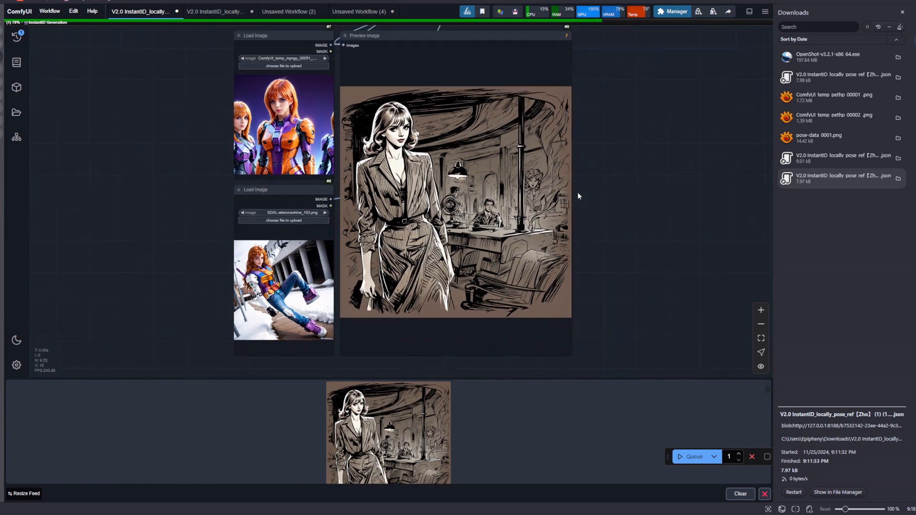
Step: Check the positive prompt, Vibrant Color style and InstantID Generation settings until the run finishes
left_click_drag(588, 112, 640, 283)
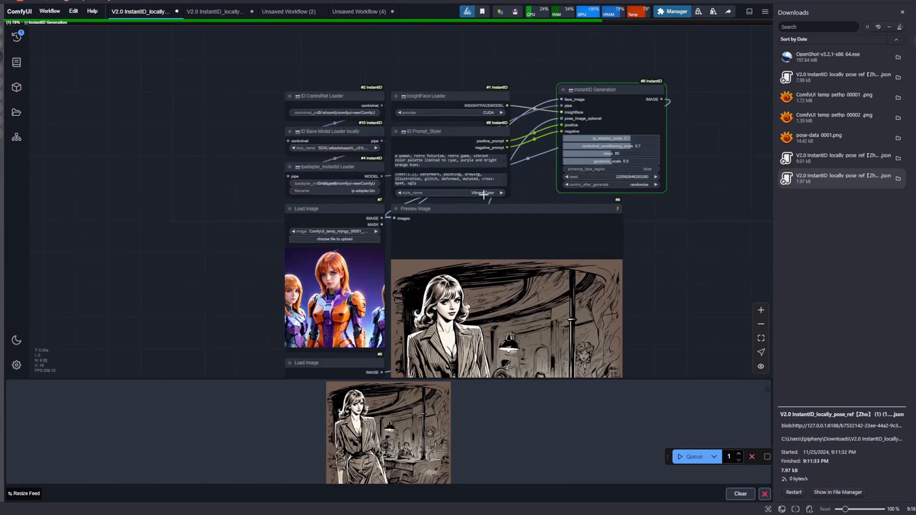
left_click_drag(514, 180, 489, 132)
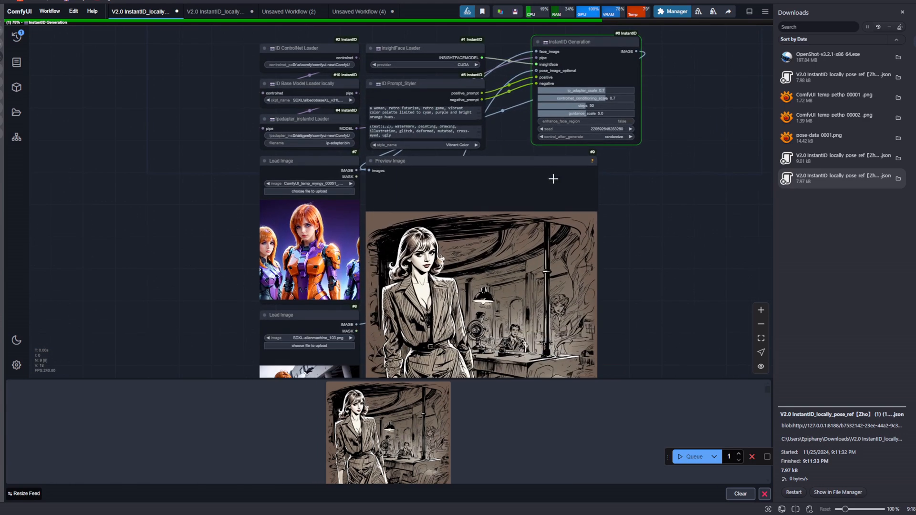
left_click_drag(621, 231, 612, 204)
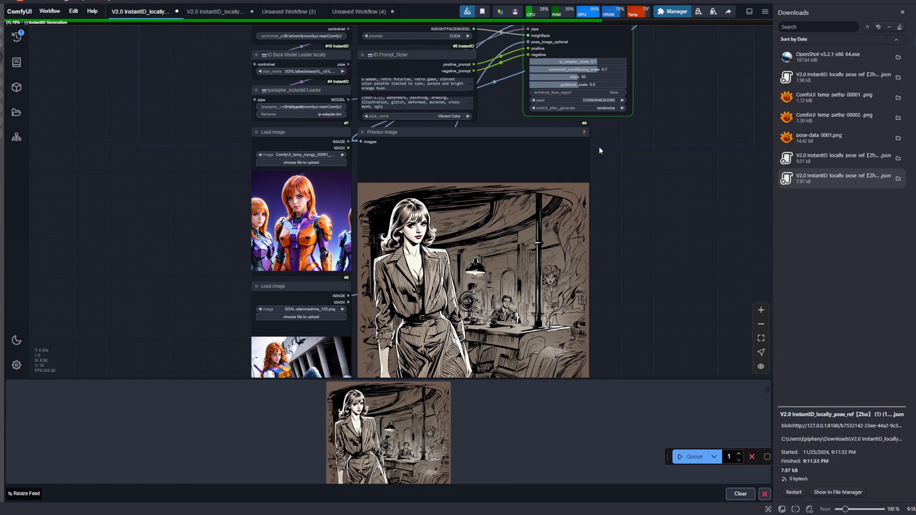
left_click_drag(609, 156, 608, 184)
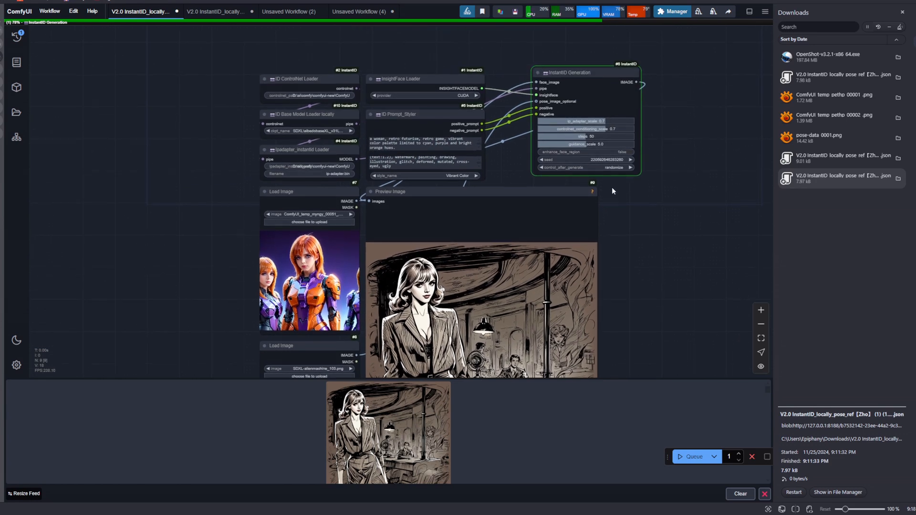
scroll(612, 187, "up", 2)
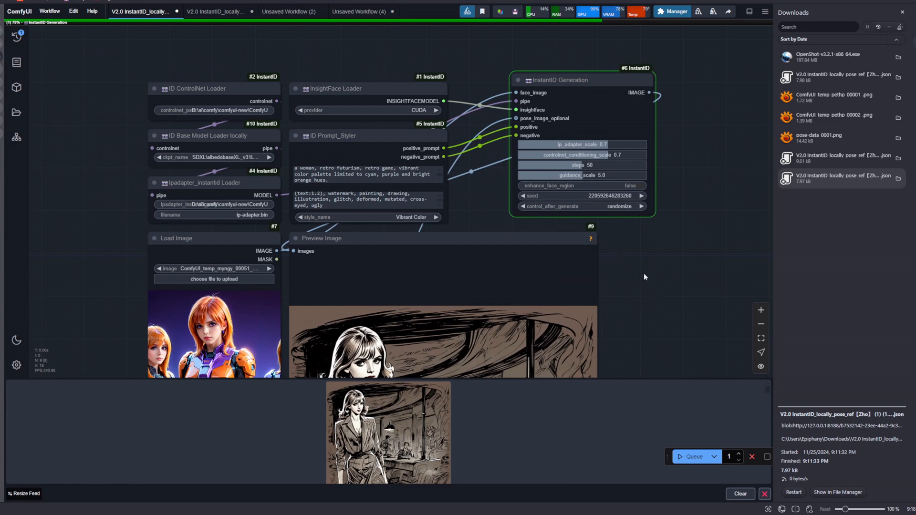
scroll(643, 276, "down", 3)
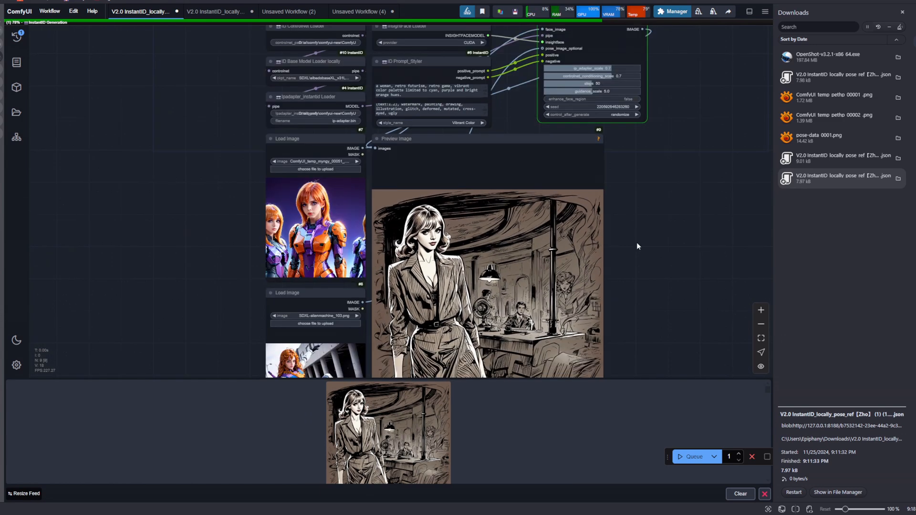
left_click_drag(619, 247, 616, 218)
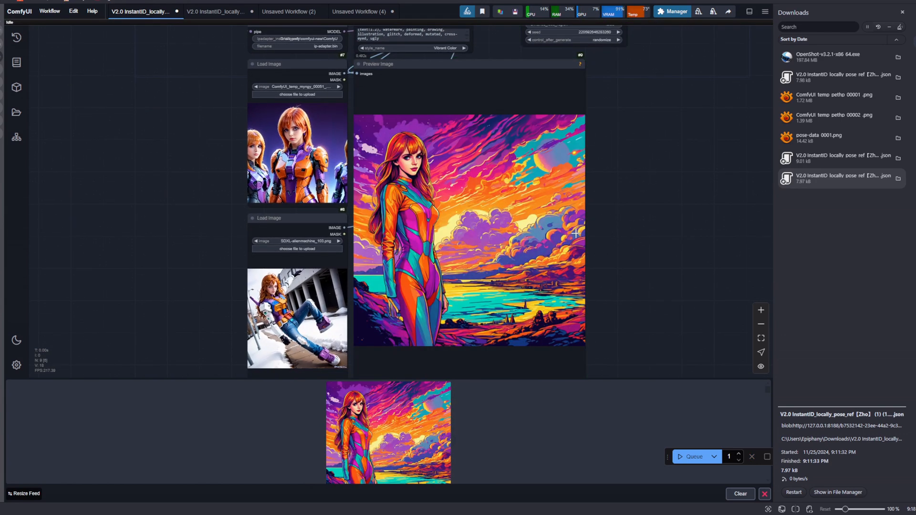
Step: Examine the finished Vibrant Color image, comparing its face, outfit colors and pose with both reference images
scroll(606, 234, "up", 2)
left_click_drag(612, 222, 614, 189)
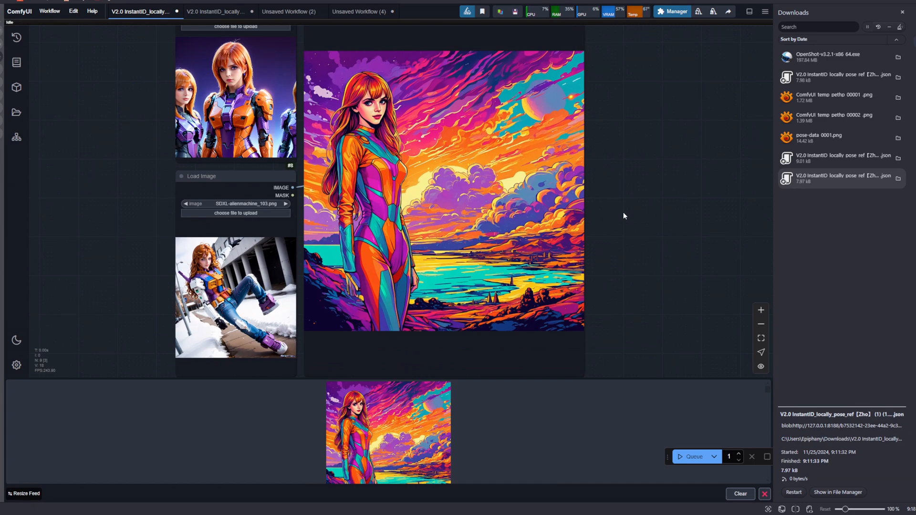
scroll(663, 168, "down", 3)
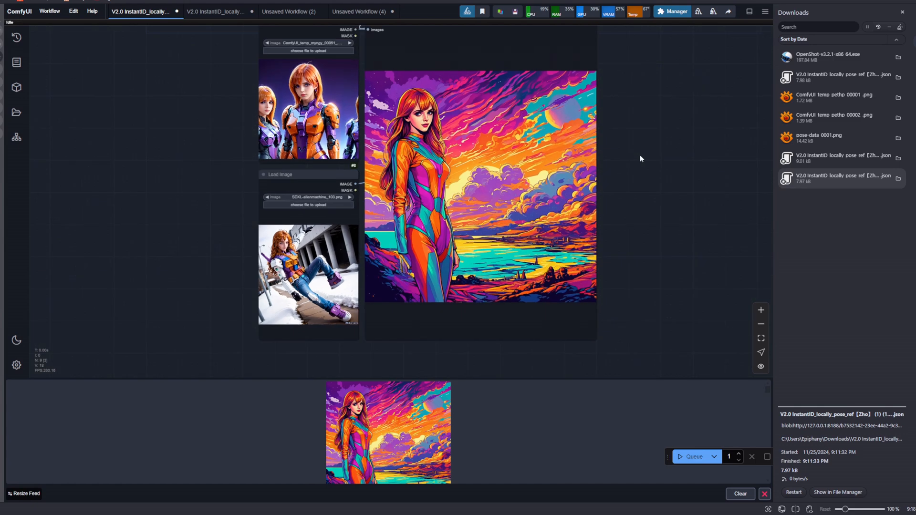
scroll(644, 162, "up", 2)
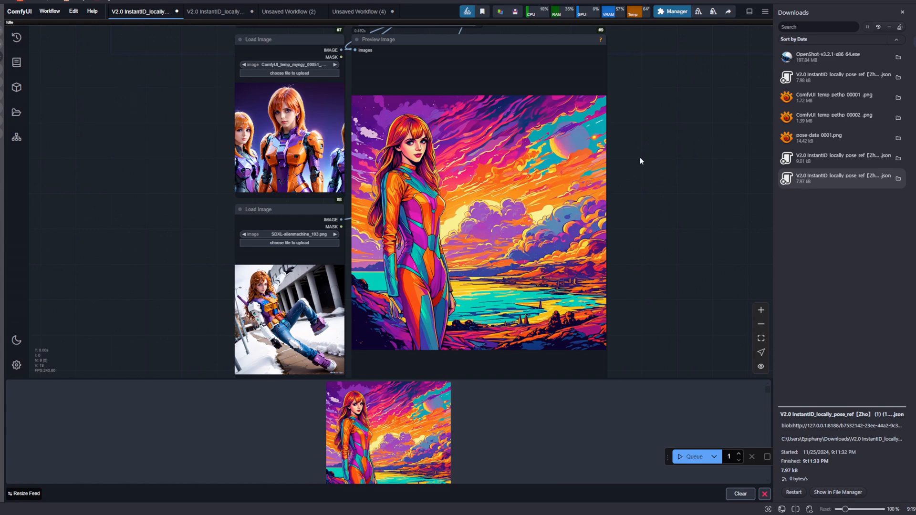
mouse_move(632, 166)
left_mouse_down()
mouse_move(637, 266)
mouse_move(636, 225)
mouse_move(656, 200)
mouse_move(643, 150)
left_mouse_up()
scroll(644, 210, "down", 3)
left_click_drag(643, 184, 648, 126)
scroll(654, 139, "down", 2)
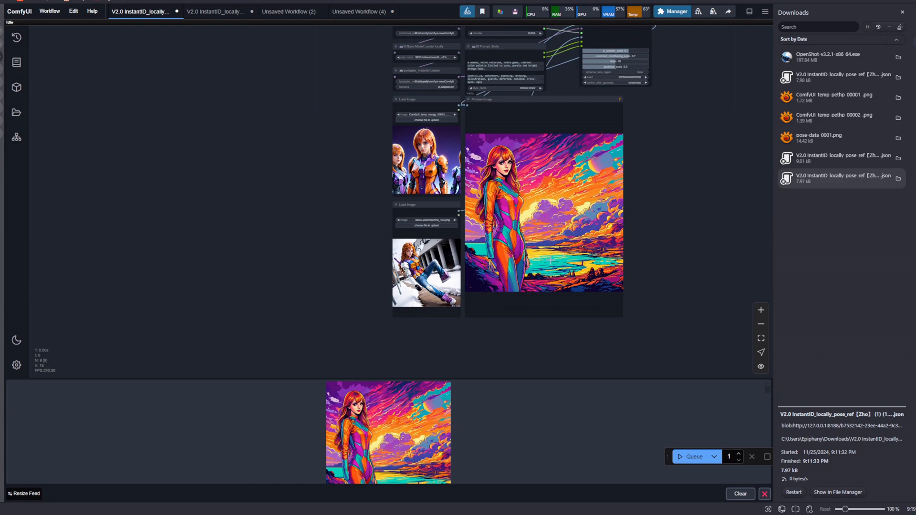
scroll(549, 260, "up", 4)
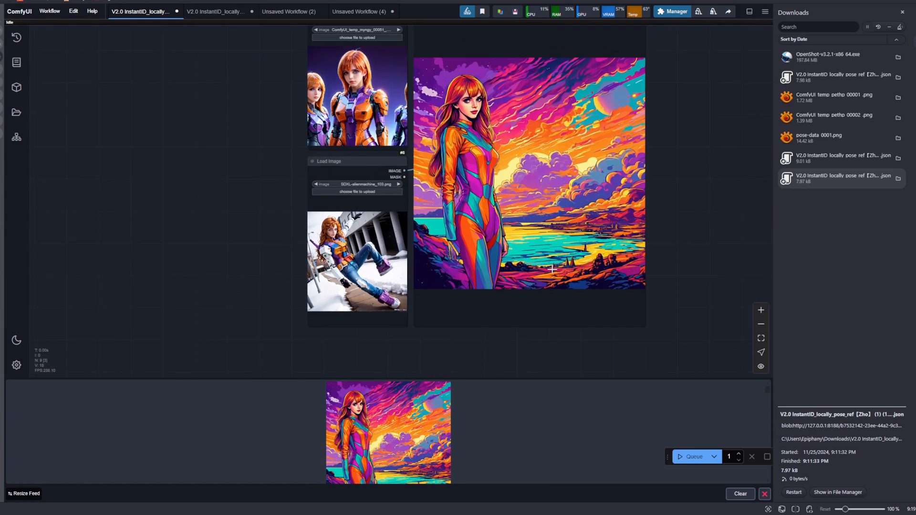
left_click_drag(660, 200, 666, 232)
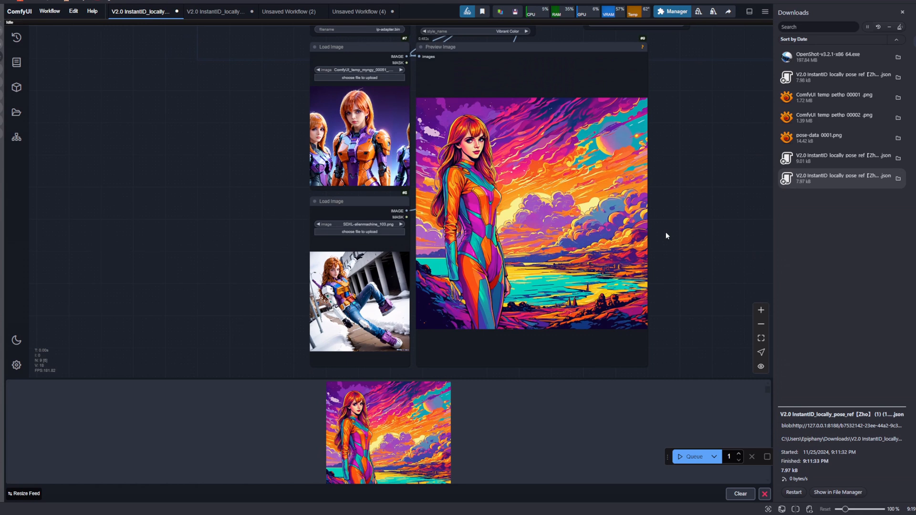
scroll(665, 232, "up", 1)
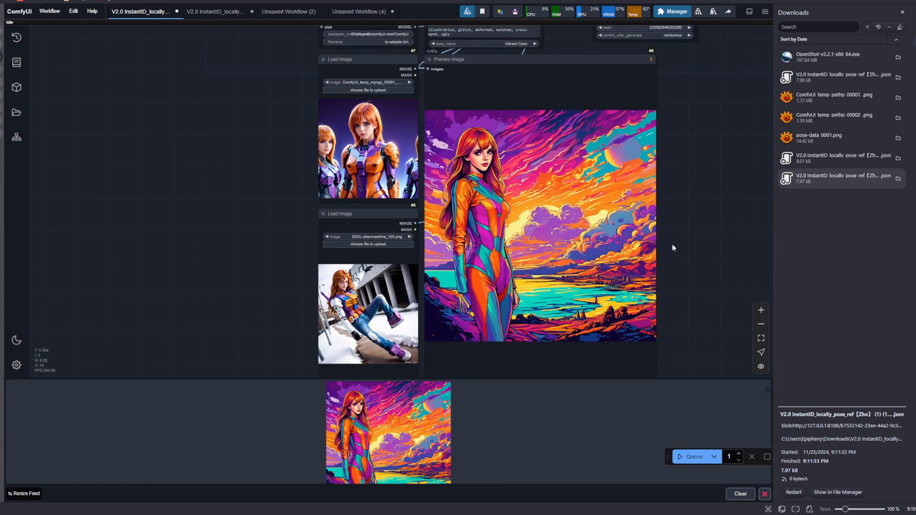
scroll(671, 241, "up", 2)
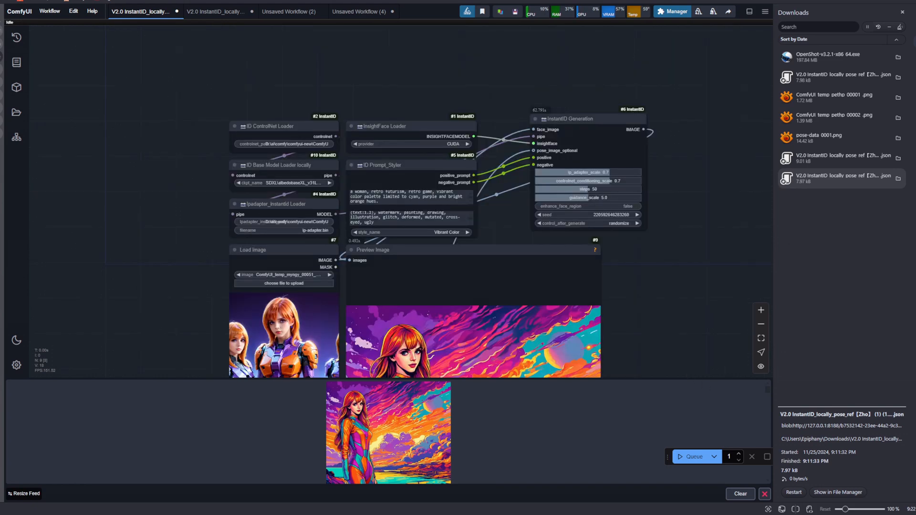
Step: Look over the whole workflow and the first Vibrant Color image beside both references as the repeat run processes
scroll(559, 285, "down", 5)
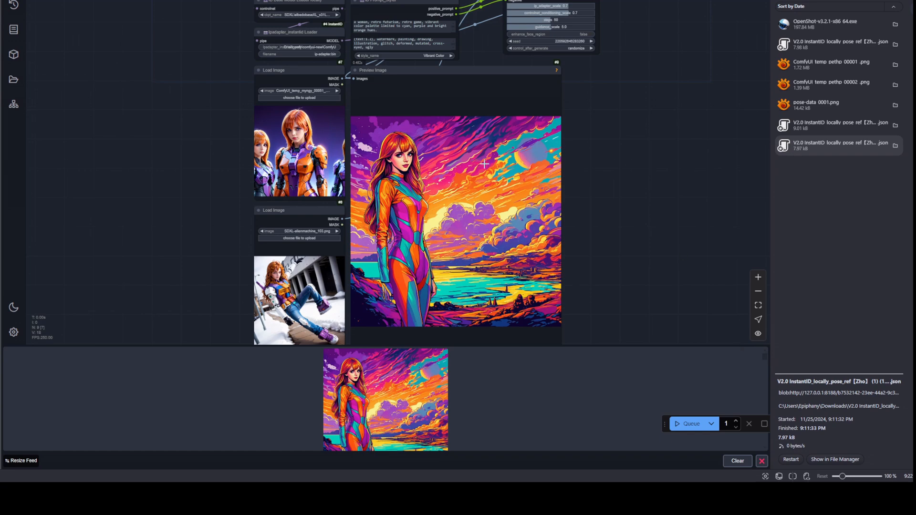
scroll(541, 226, "up", 1)
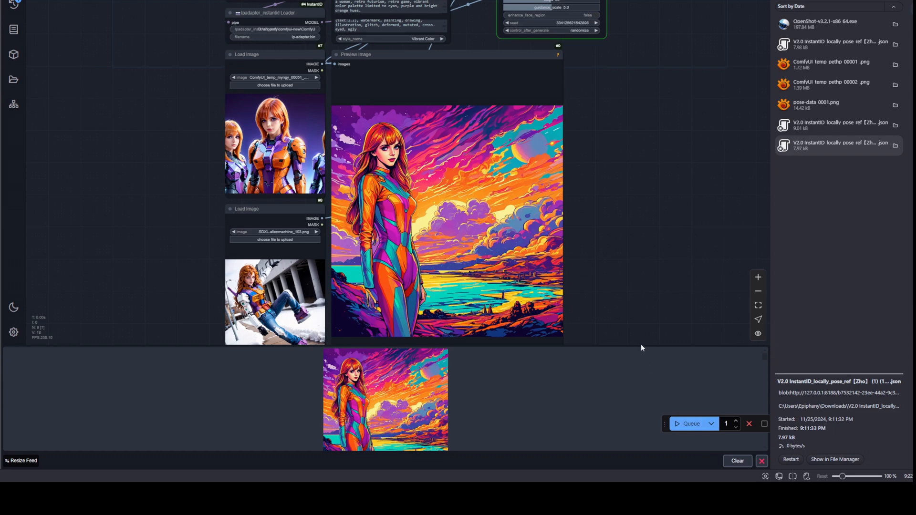
scroll(630, 253, "down", 3)
scroll(587, 222, "down", 1)
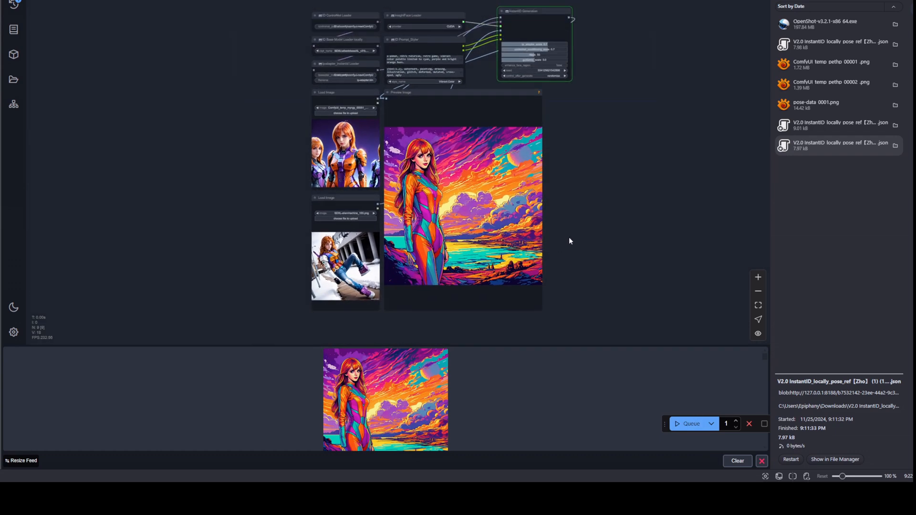
scroll(568, 228, "up", 2)
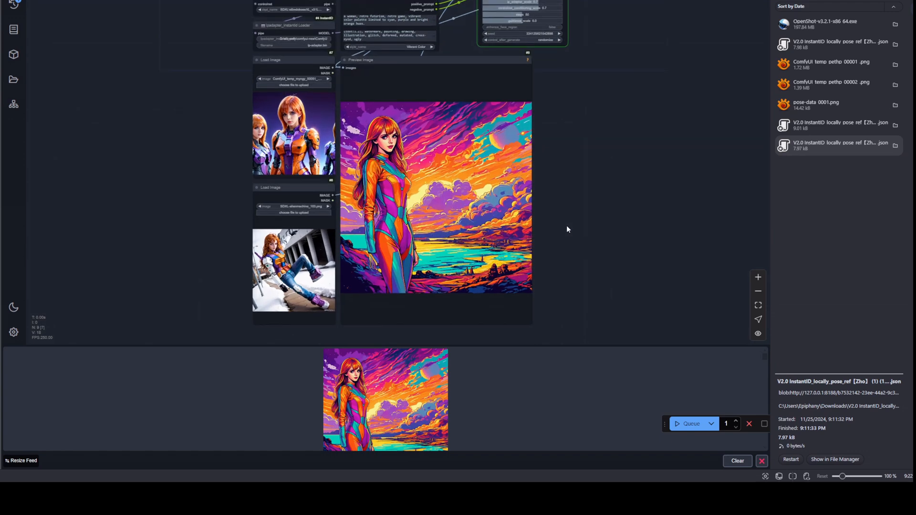
left_click_drag(565, 225, 615, 253)
scroll(589, 214, "up", 1)
scroll(611, 258, "down", 2)
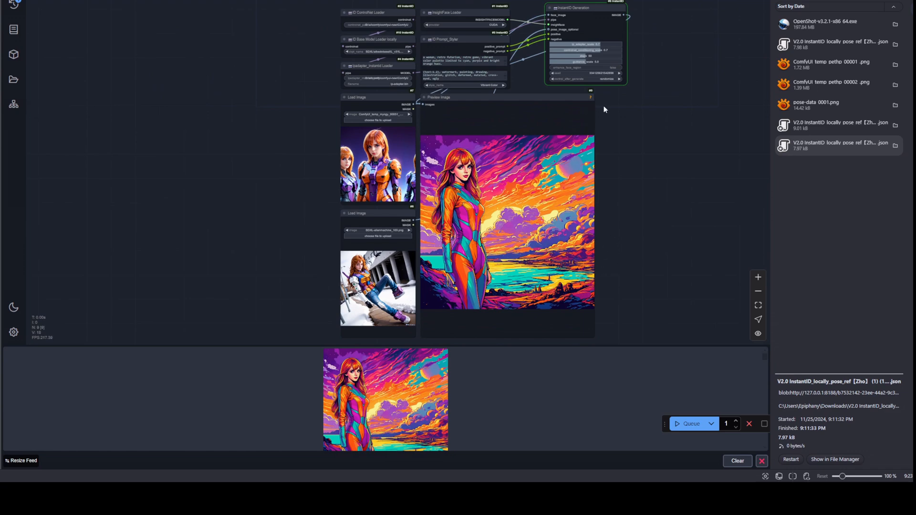
Step: Review the InstantID Generation settings and the figure's pose against the pose reference until the repeat run finishes
left_click_drag(611, 106, 619, 144)
scroll(615, 138, "up", 4)
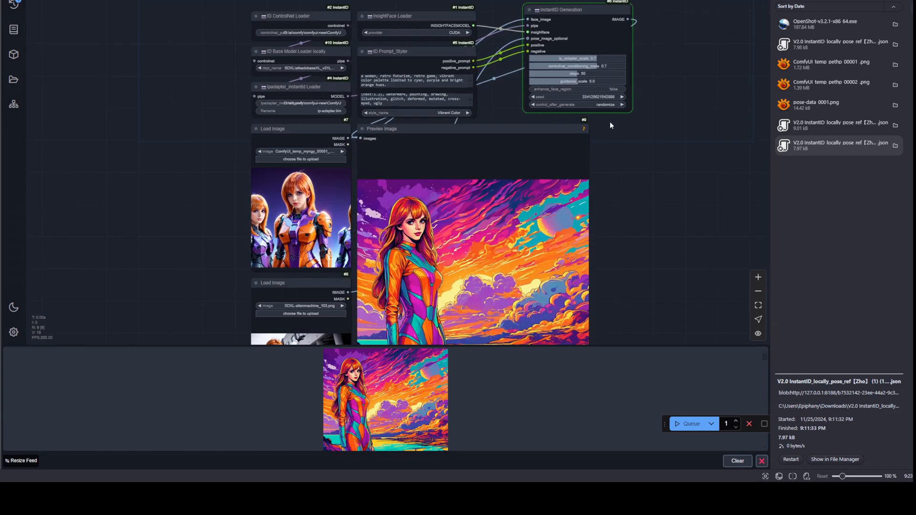
left_click_drag(613, 145, 595, 119)
left_click_drag(601, 170, 597, 105)
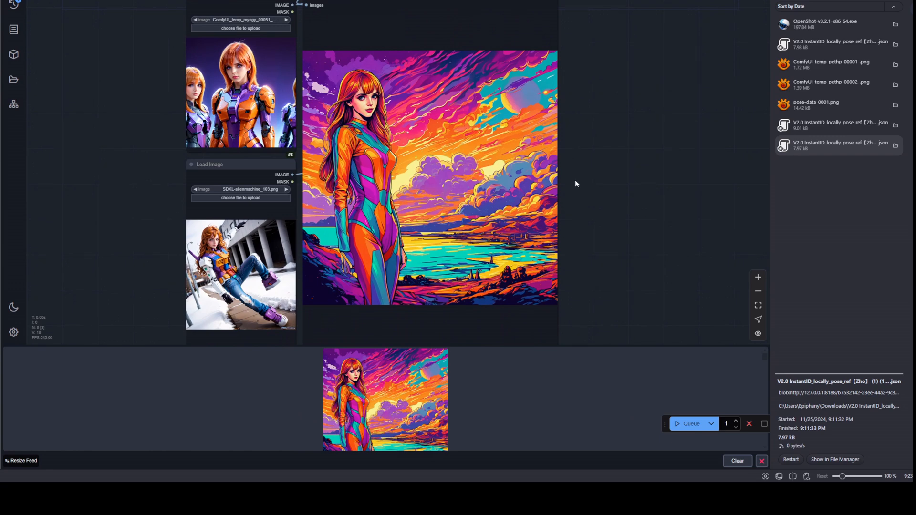
scroll(566, 224, "down", 2)
scroll(567, 225, "up", 3)
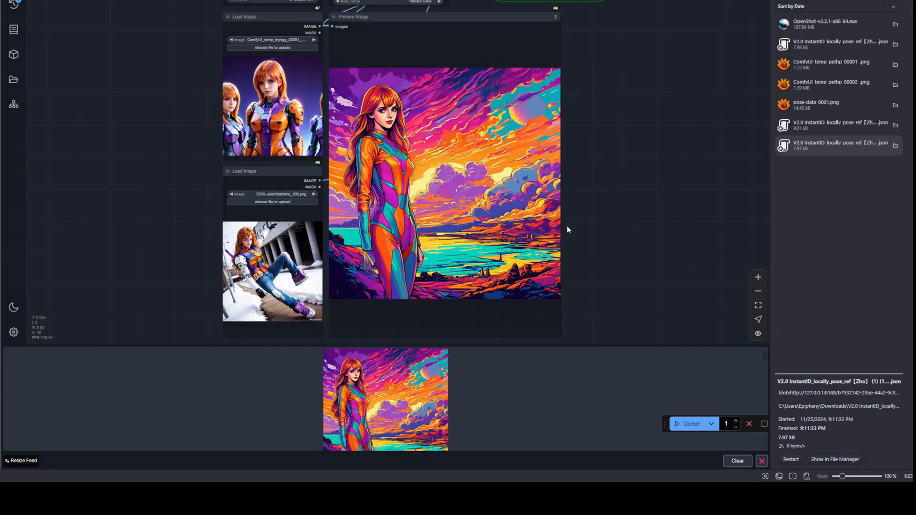
scroll(571, 222, "up", 2)
scroll(591, 236, "down", 2)
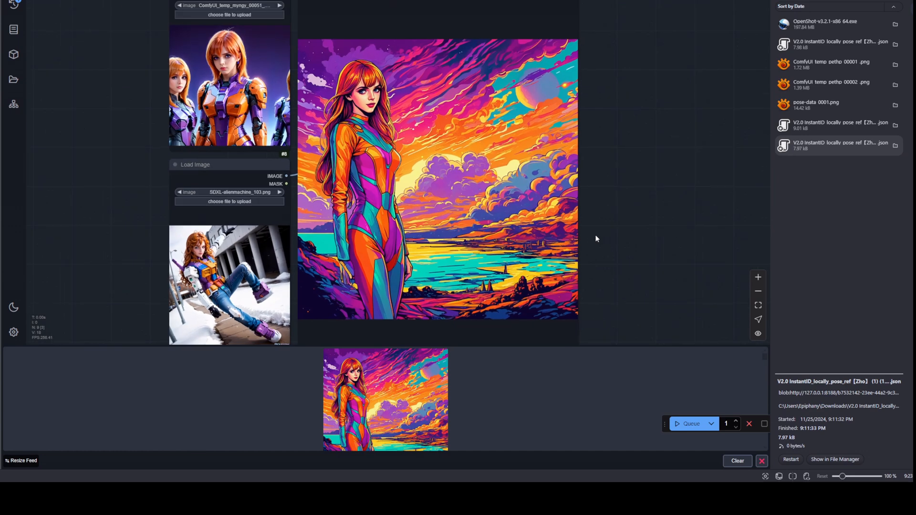
left_click_drag(619, 6, 630, 193)
scroll(631, 193, "down", 1)
scroll(633, 149, "up", 2)
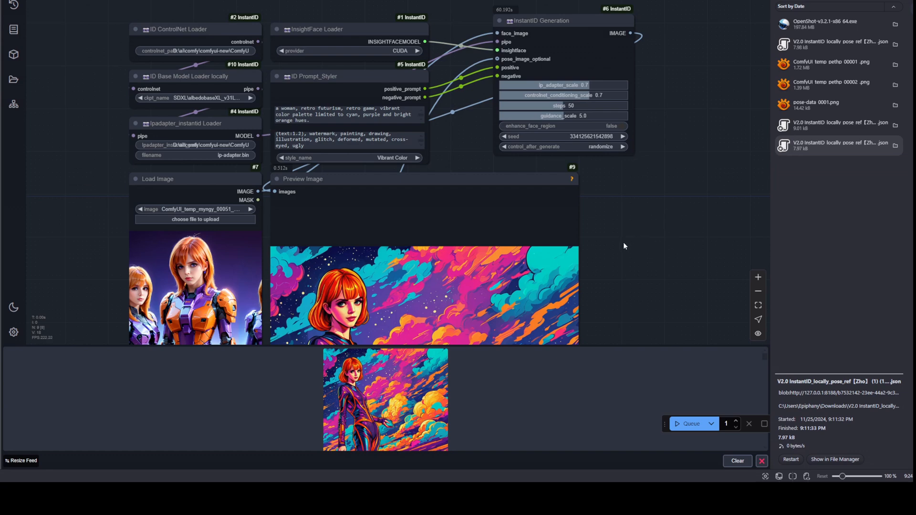
Step: Examine the second Vibrant Color image up close, checking the woman's face, hands and suit against the face reference
left_click_drag(622, 241, 627, 224)
scroll(621, 219, "down", 3)
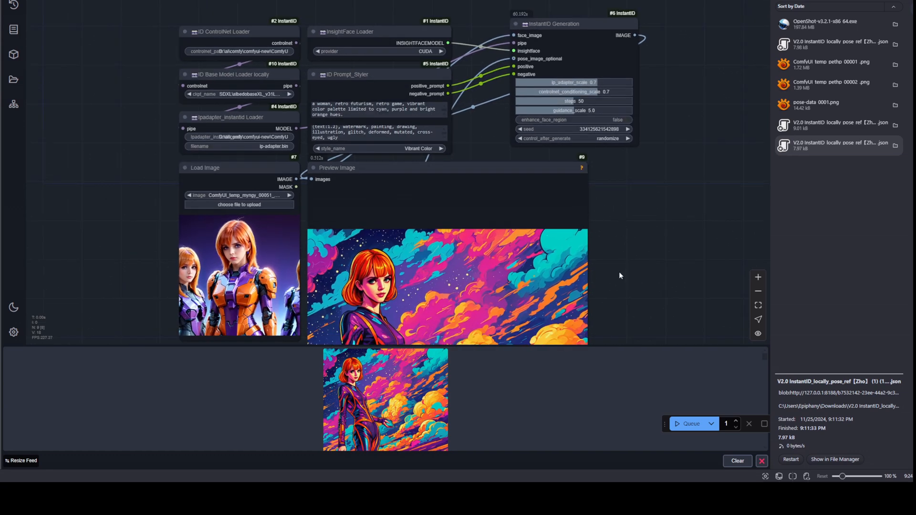
left_click_drag(637, 244, 636, 201)
scroll(629, 177, "down", 1)
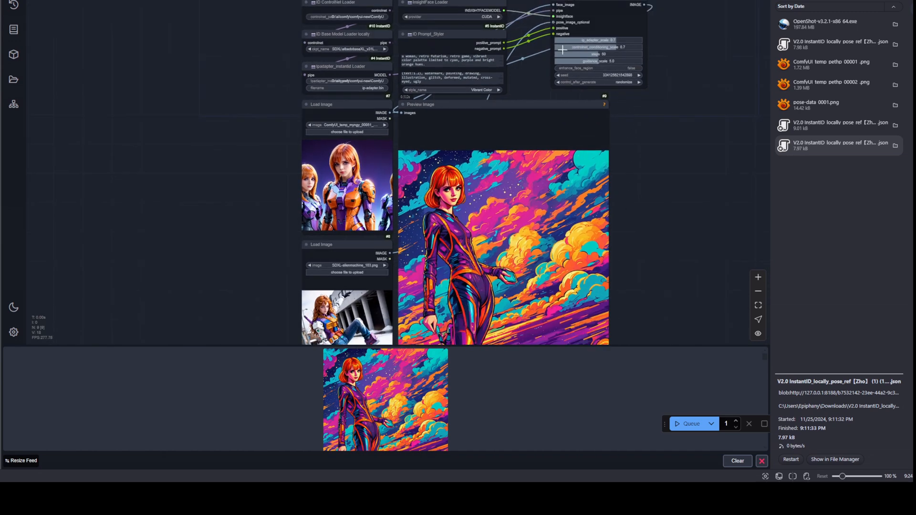
left_click_drag(629, 210, 640, 143)
scroll(628, 145, "up", 1)
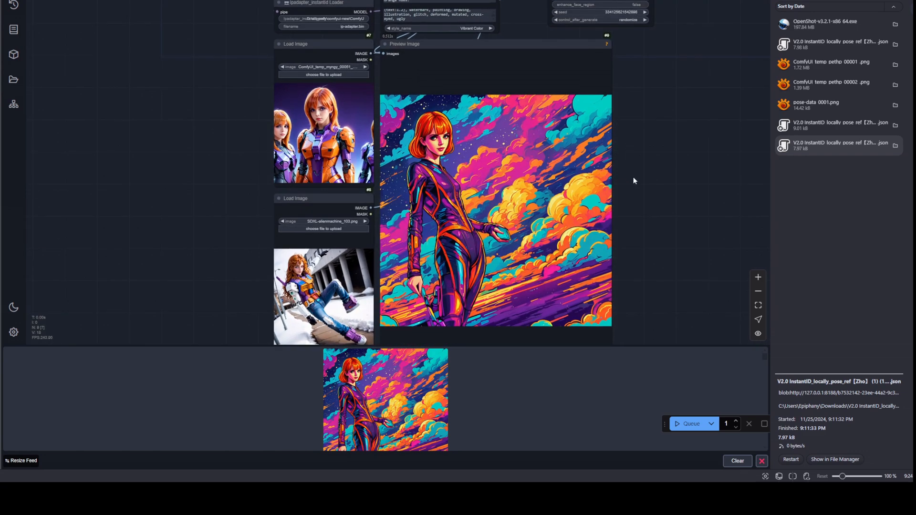
left_click_drag(633, 180, 634, 150)
scroll(624, 150, "up", 1)
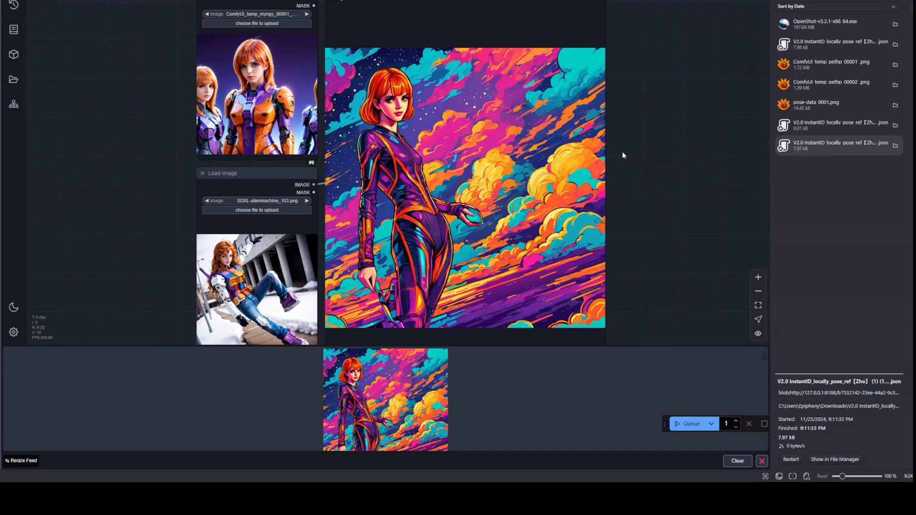
left_click_drag(617, 123, 626, 128)
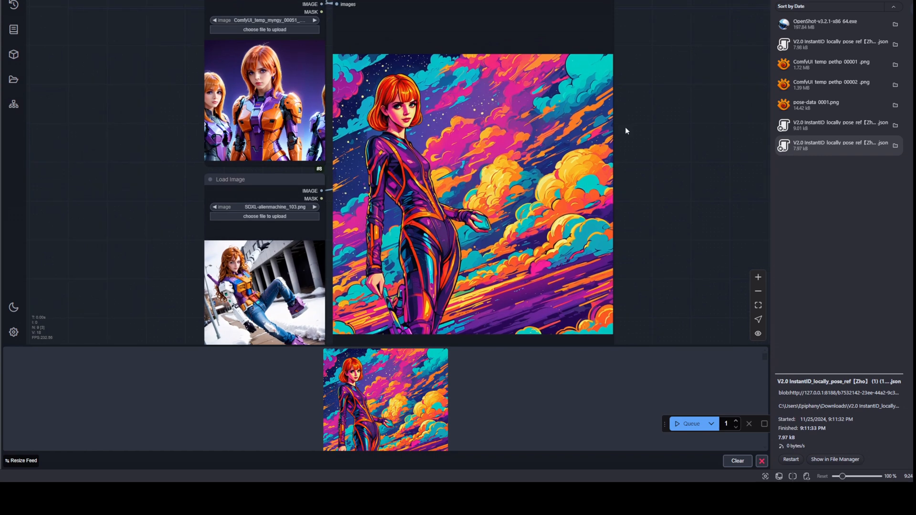
Step: Compare the second Vibrant Color image's body pose with the pose reference in the lower Load Image node
scroll(625, 129, "down", 4)
left_click_drag(642, 67, 635, 129)
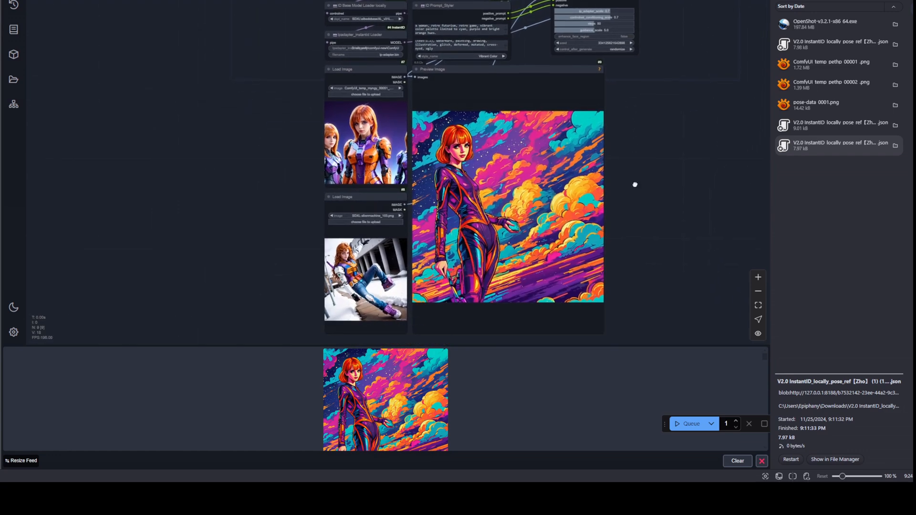
mouse_move(634, 184)
left_mouse_down()
mouse_move(628, 162)
mouse_move(642, 169)
left_mouse_up()
scroll(622, 177, "down", 2)
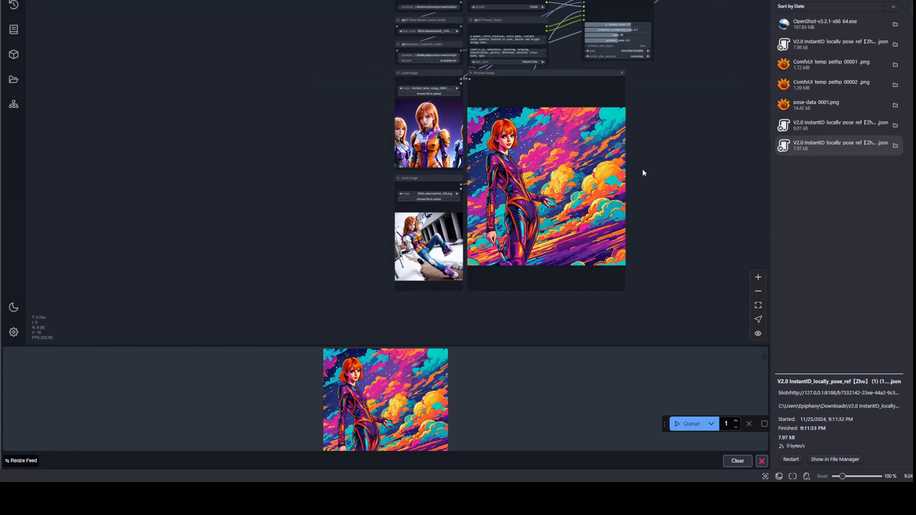
scroll(636, 155, "up", 5)
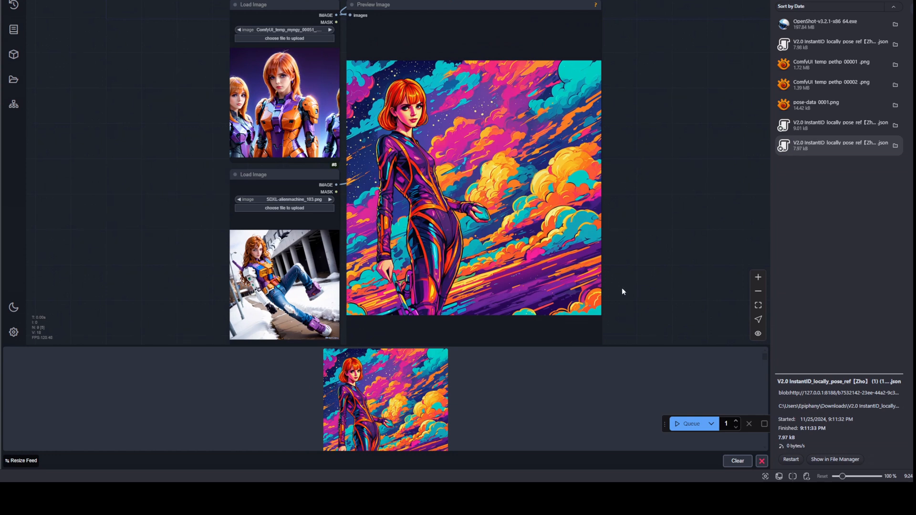
left_click_drag(622, 288, 604, 261)
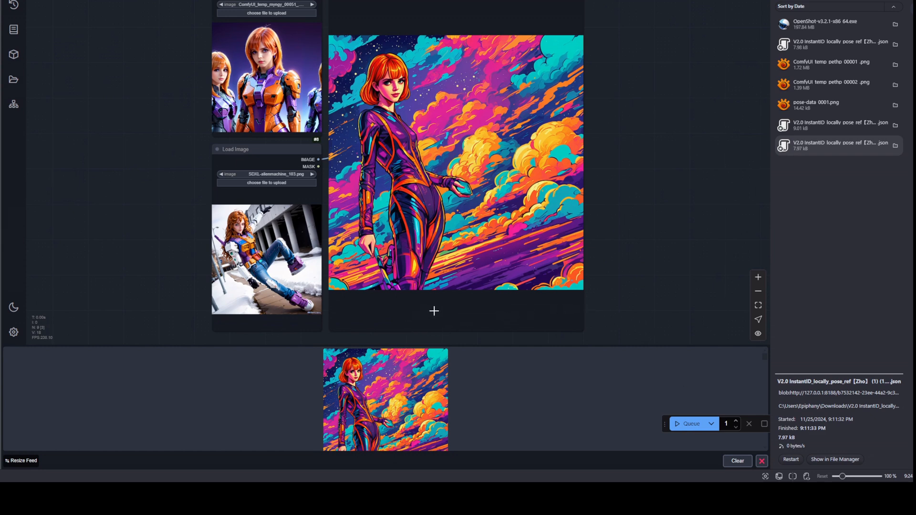
Step: Set enhance_face_region to true in the InstantID Generation node
left_click_drag(658, 262, 668, 309)
left_click_drag(625, 135, 649, 236)
left_click_drag(644, 122, 651, 228)
scroll(635, 163, "up", 4)
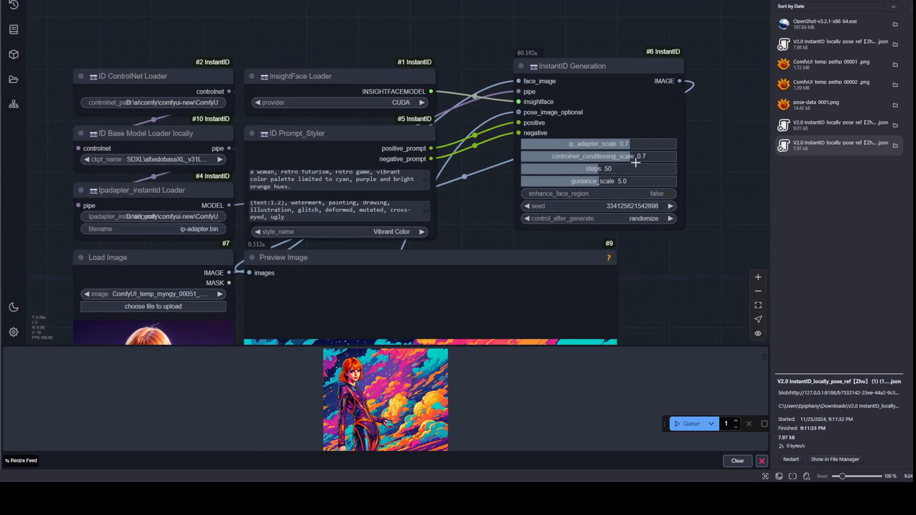
left_click(664, 193)
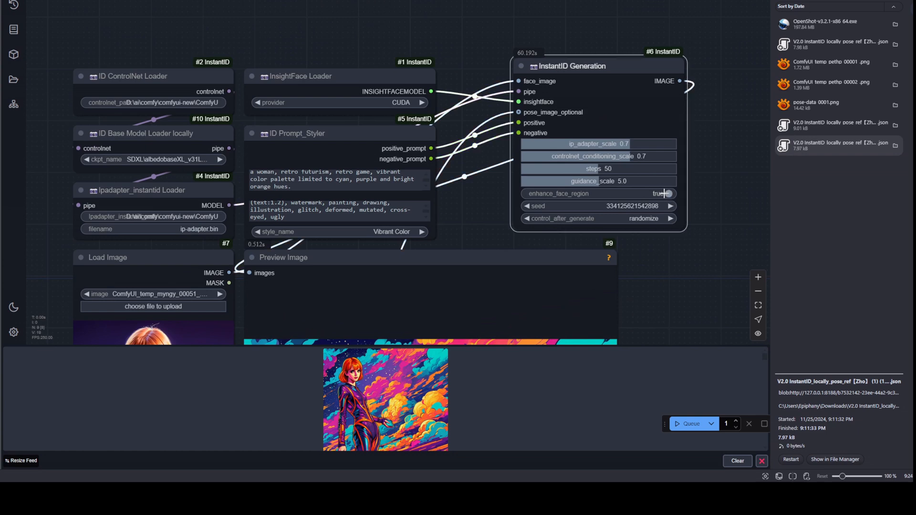